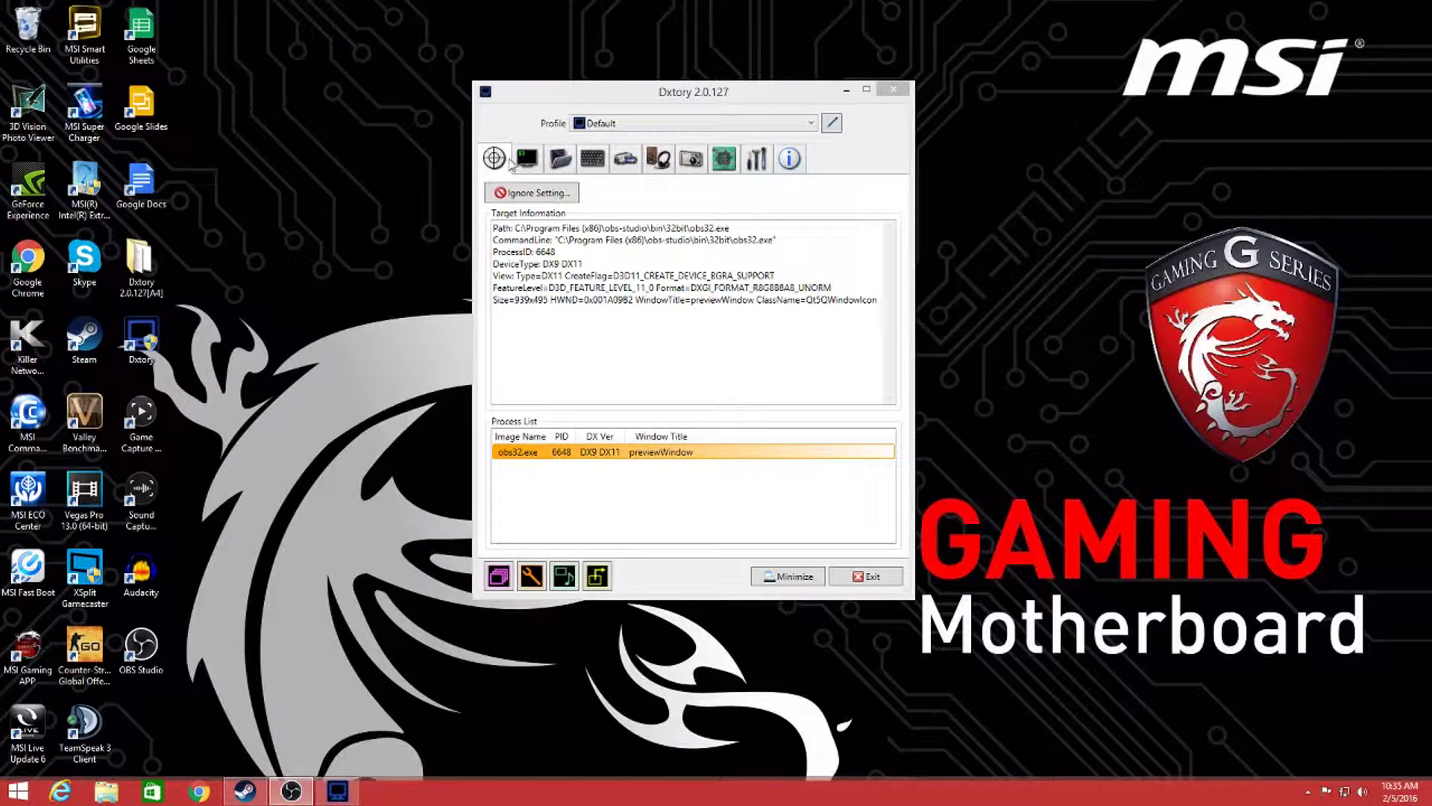
In the Overlay settings, turn on the Video FPS, Write File FPS and Record Status indicators
{"action": "left_click", "coordinate": [638, 109]}
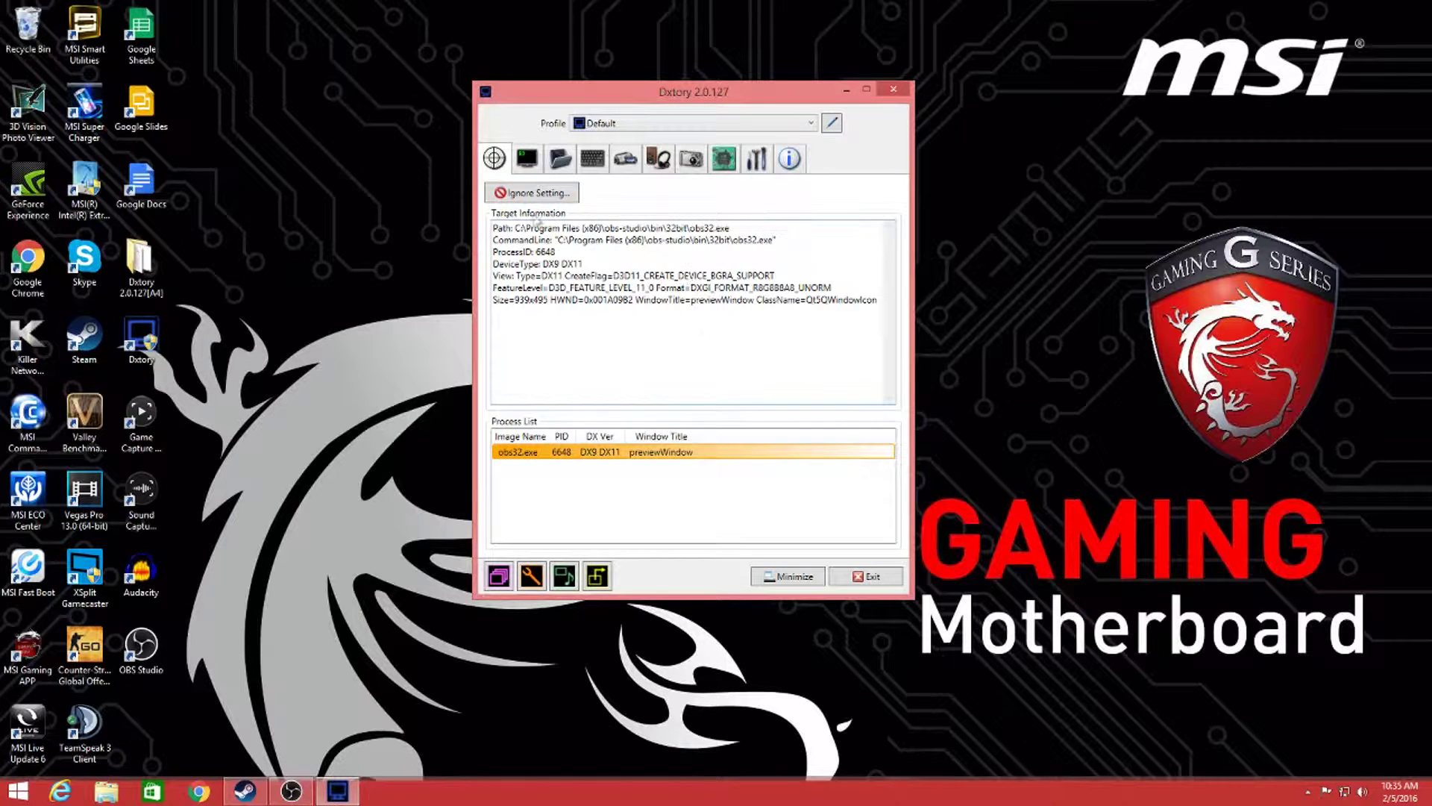
{"action": "left_click", "coordinate": [527, 159]}
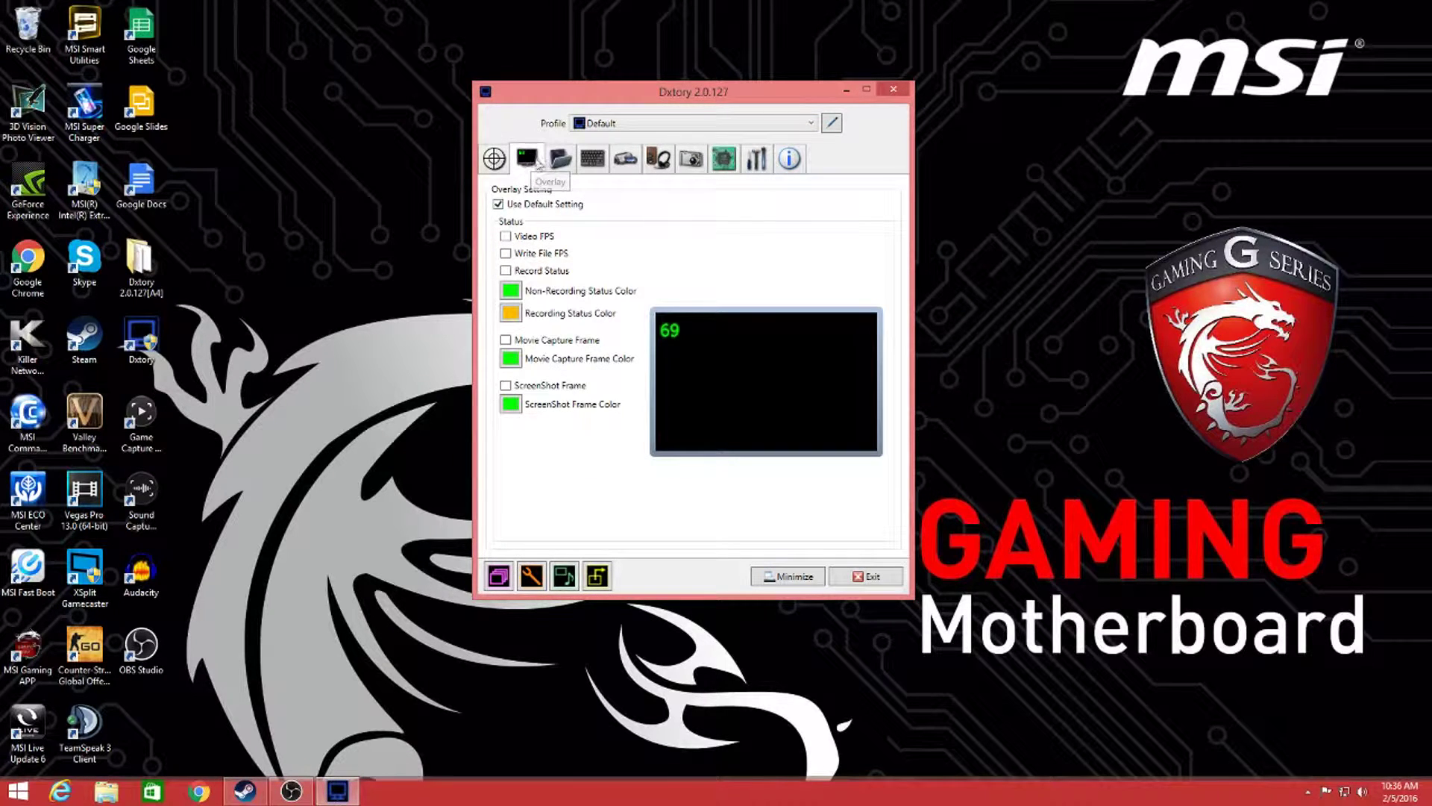
{"action": "left_click", "coordinate": [505, 236]}
{"action": "left_click", "coordinate": [504, 253]}
{"action": "left_click", "coordinate": [506, 270]}
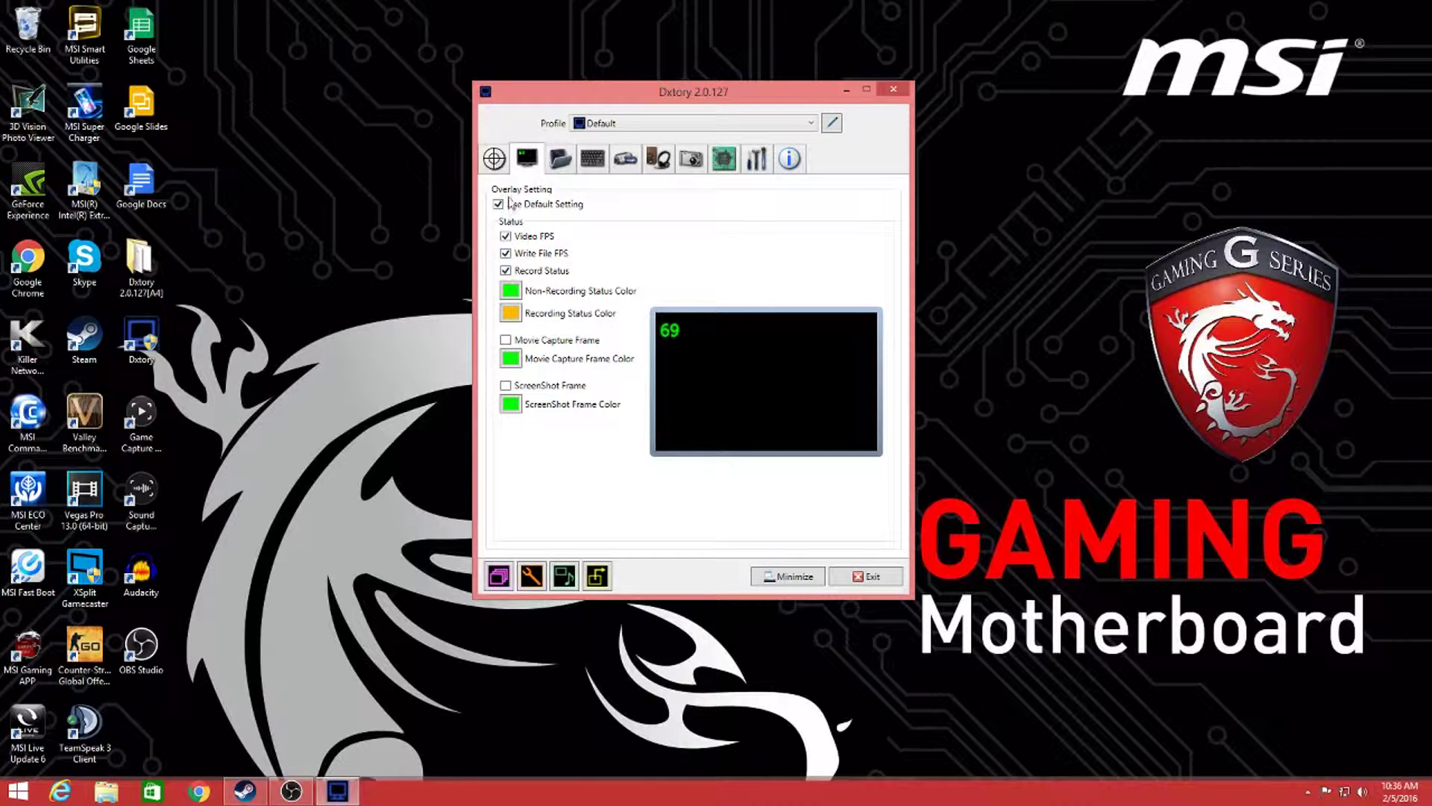
Turn Record Status, Write File FPS and Video FPS back off, then view the Folder settings
{"action": "left_click", "coordinate": [505, 271]}
{"action": "left_click", "coordinate": [506, 254]}
{"action": "left_click", "coordinate": [506, 236]}
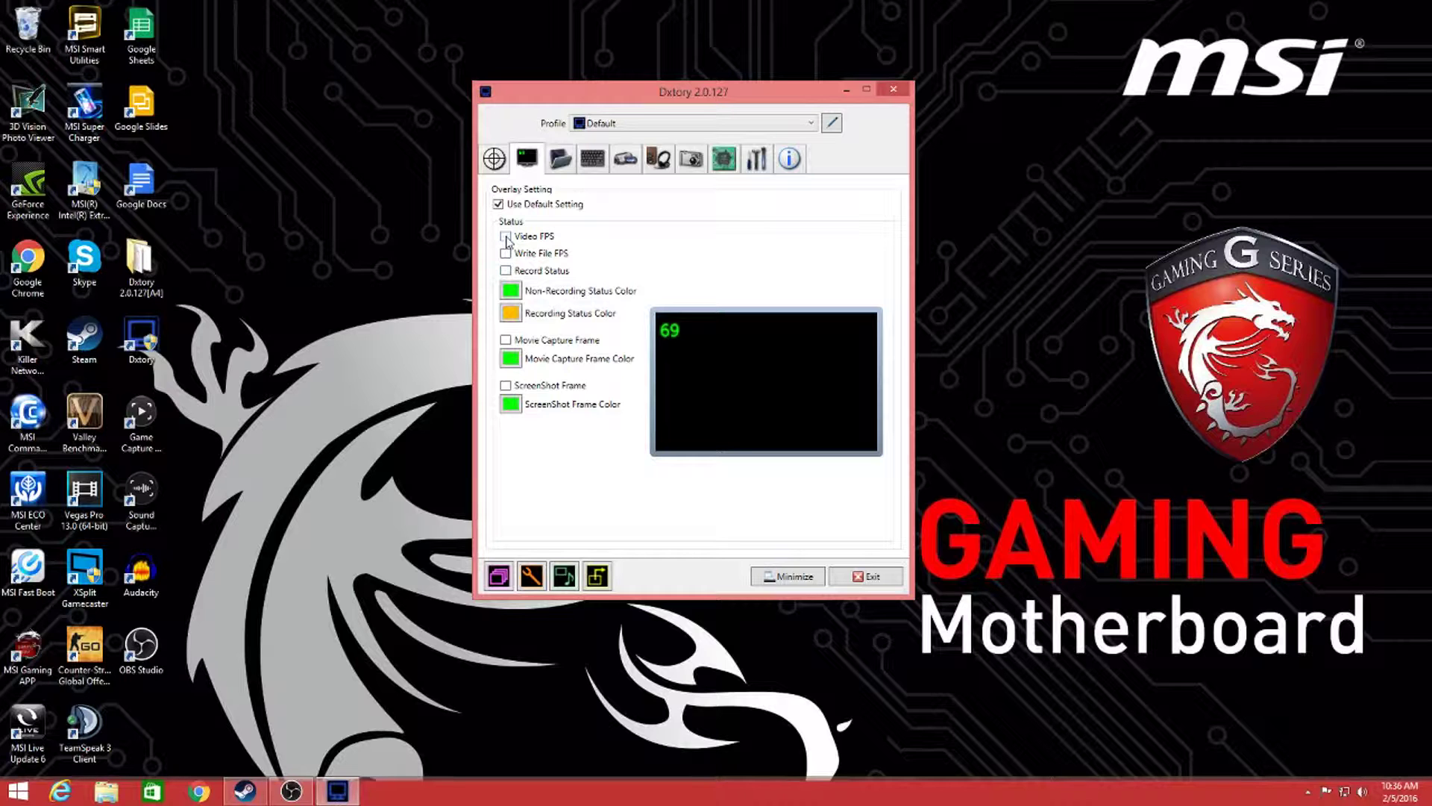
{"action": "left_click_drag", "start_coordinate": [589, 96], "coordinate": [591, 62]}
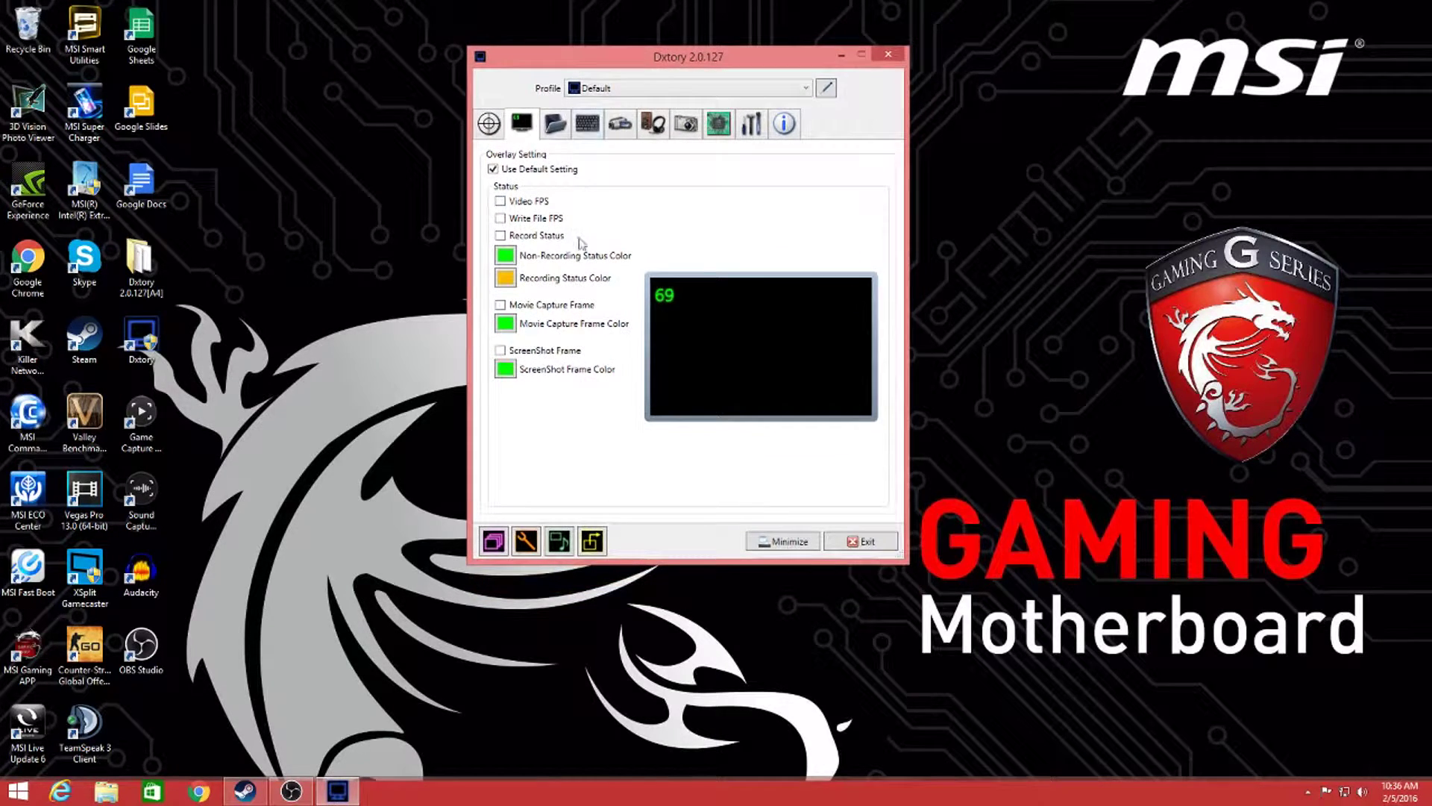
{"action": "left_click", "coordinate": [554, 125]}
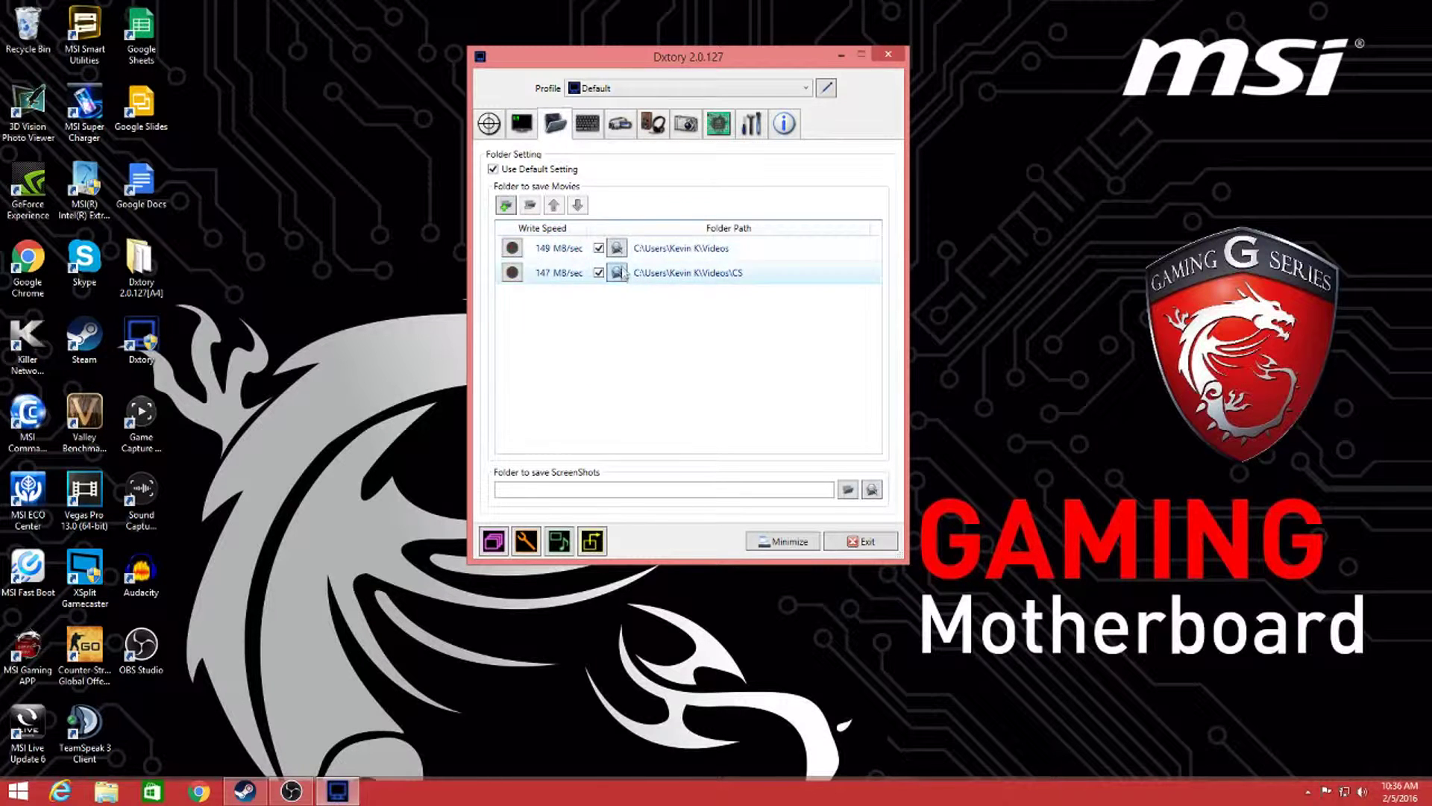
Remove the plain Videos folder from the movie save list
{"action": "left_click", "coordinate": [567, 249]}
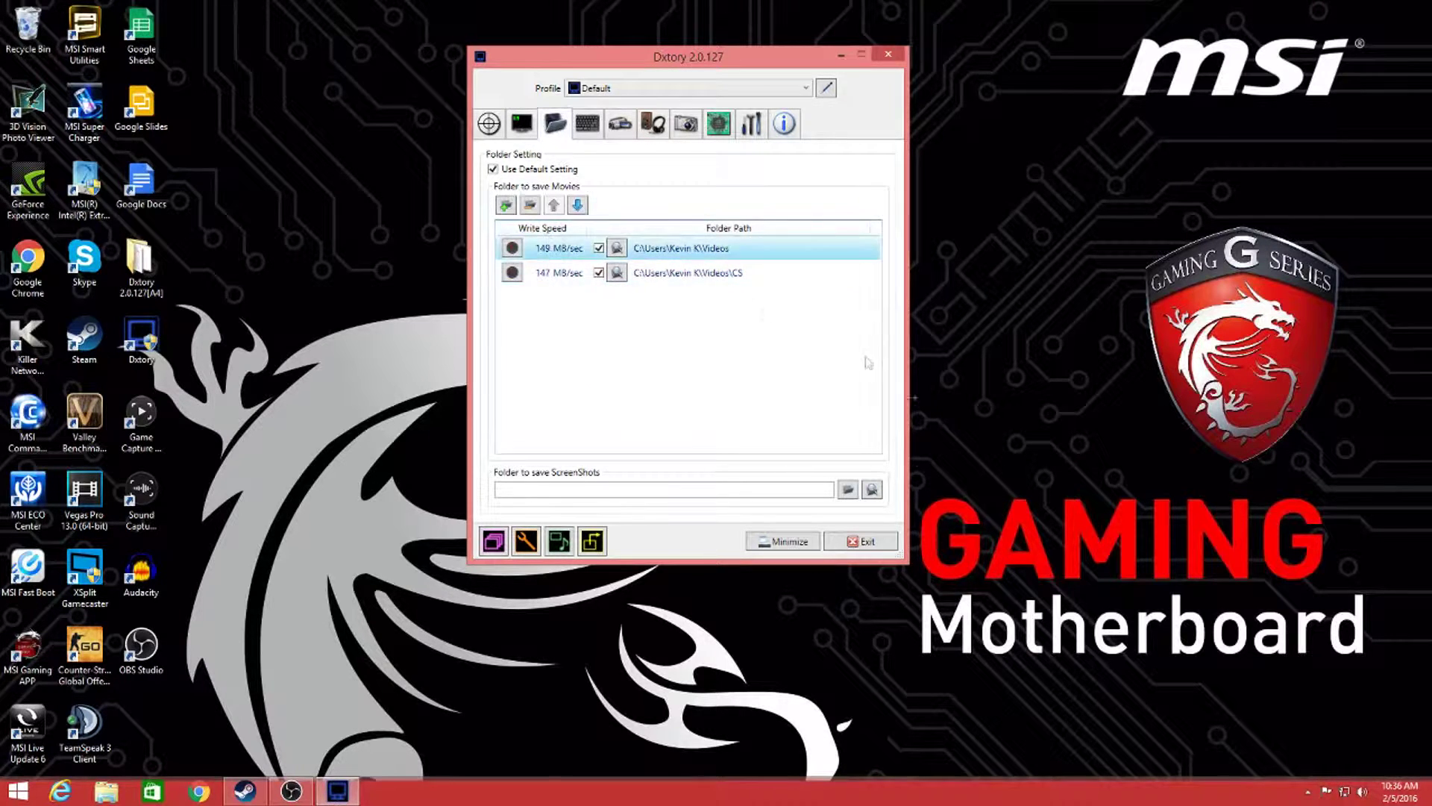
{"action": "right_click", "coordinate": [609, 252]}
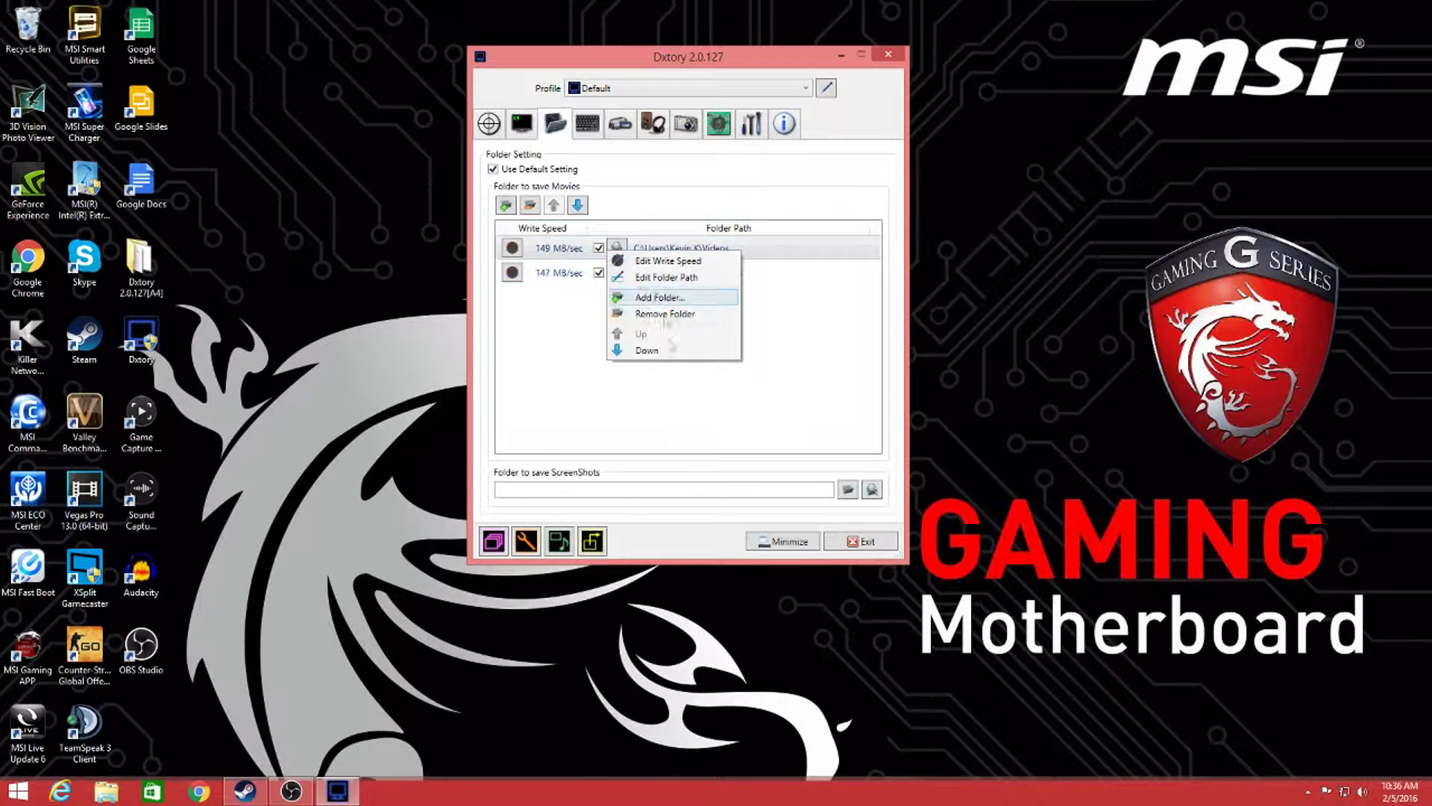
{"action": "left_click", "coordinate": [660, 314]}
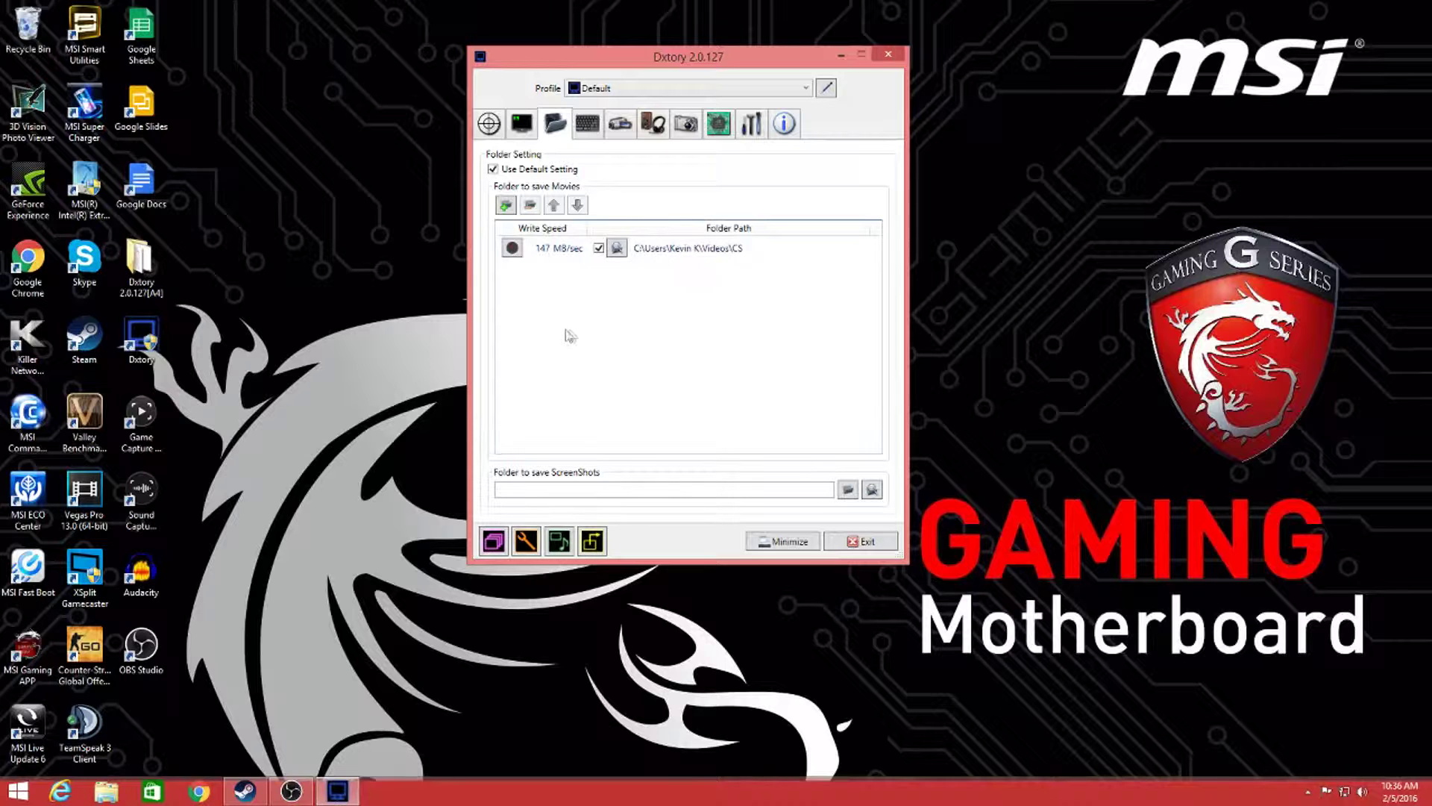
Add a new save folder named VID, created inside This PC > Videos
{"action": "right_click", "coordinate": [550, 307]}
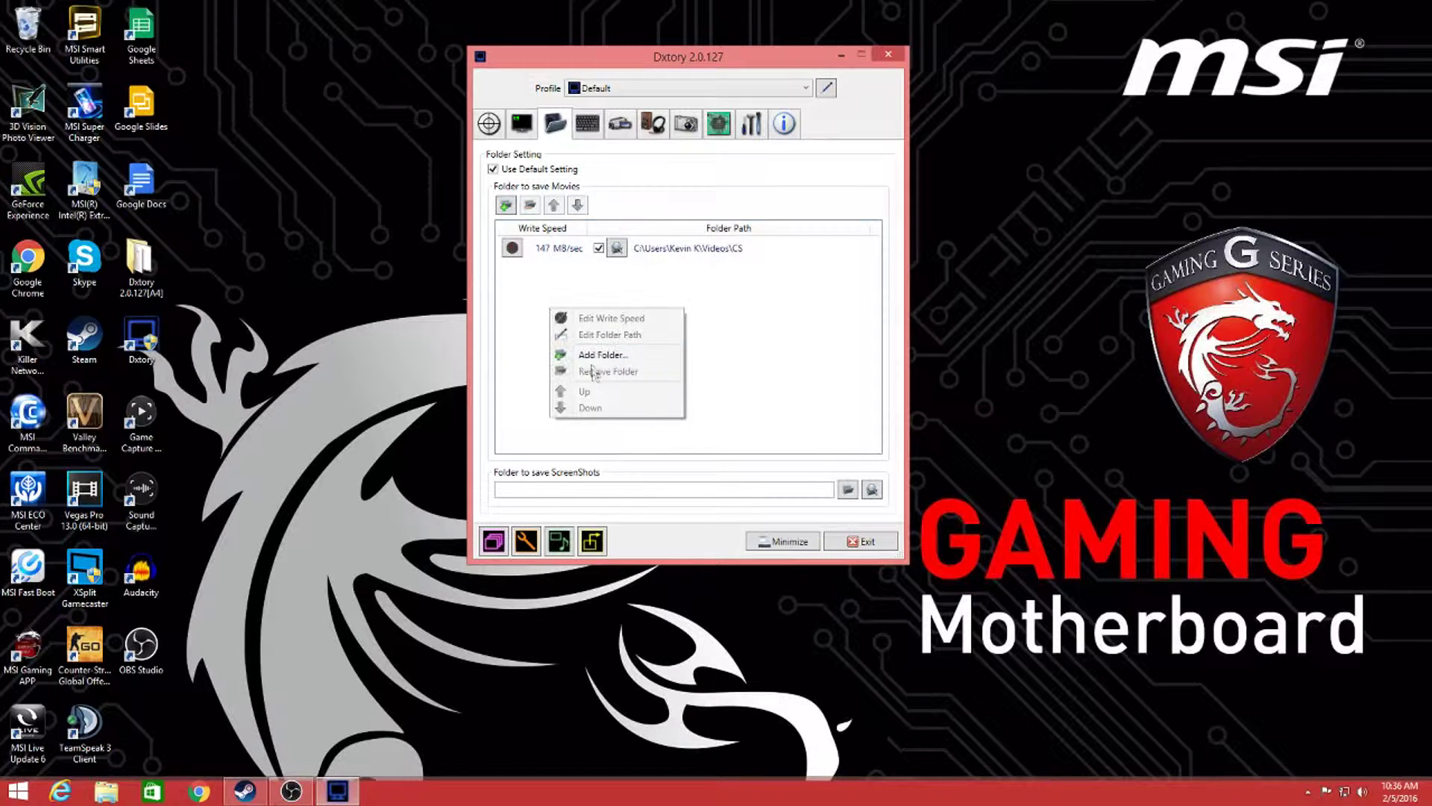
{"action": "left_click", "coordinate": [601, 355]}
{"action": "left_click", "coordinate": [651, 371]}
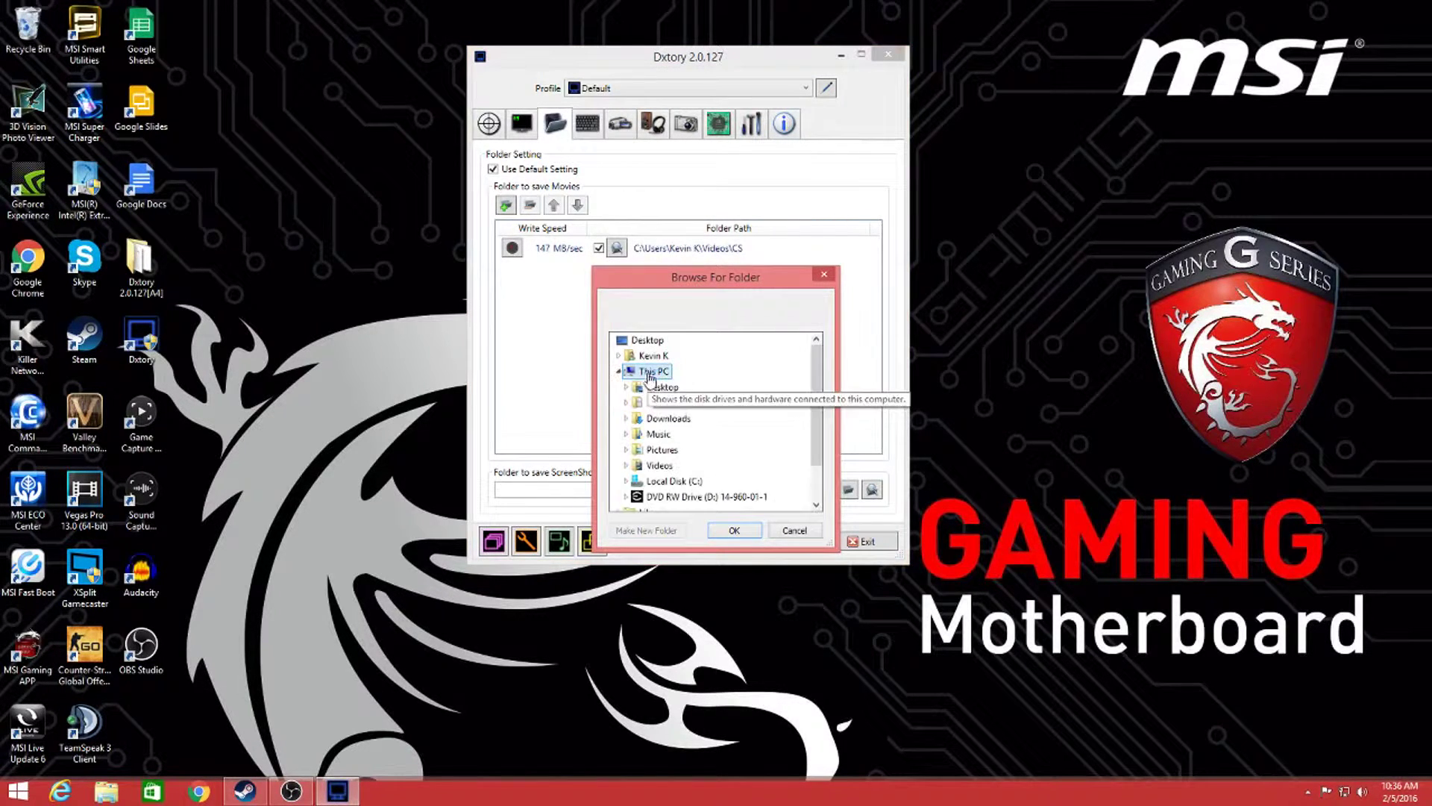
{"action": "left_click", "coordinate": [660, 466]}
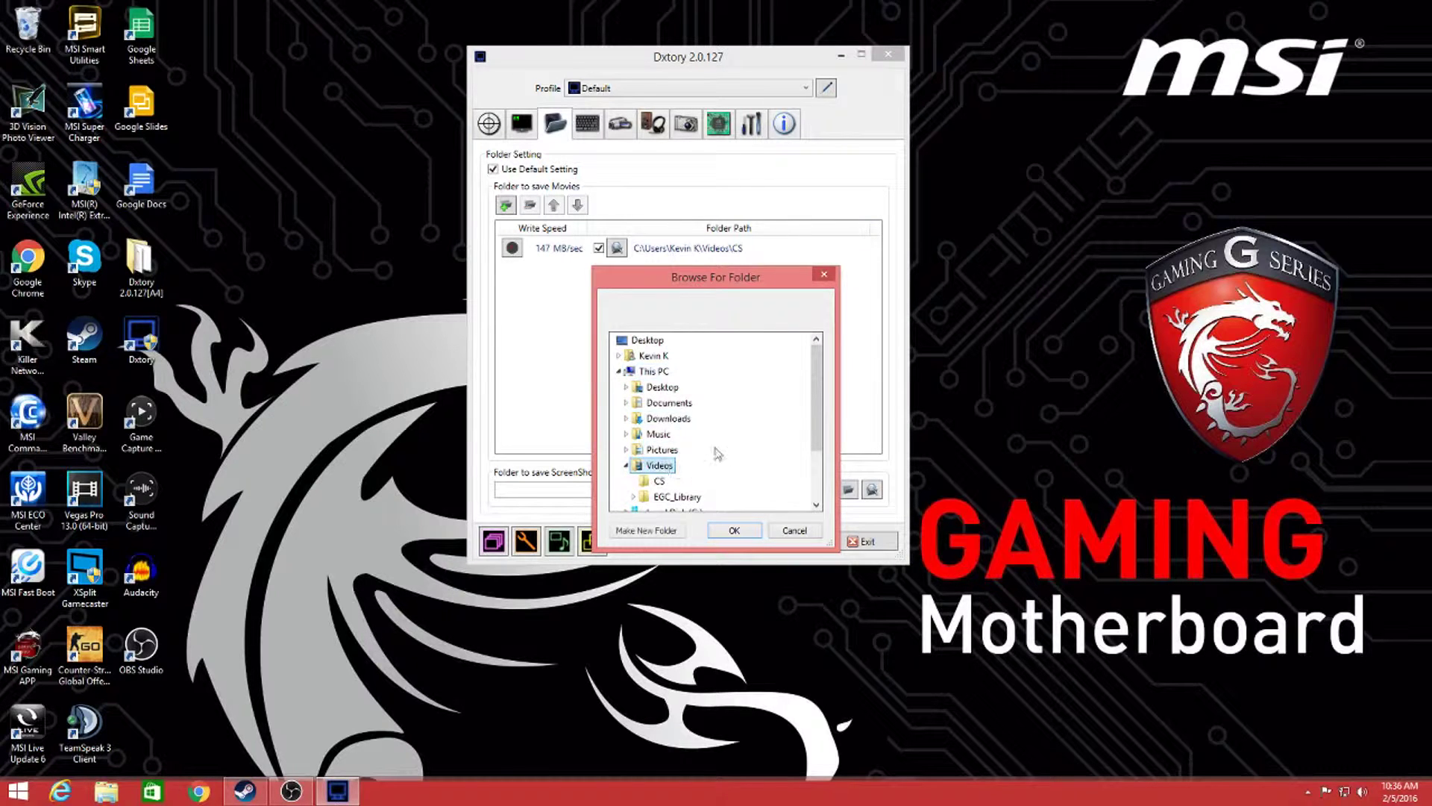
{"action": "left_click", "coordinate": [664, 530]}
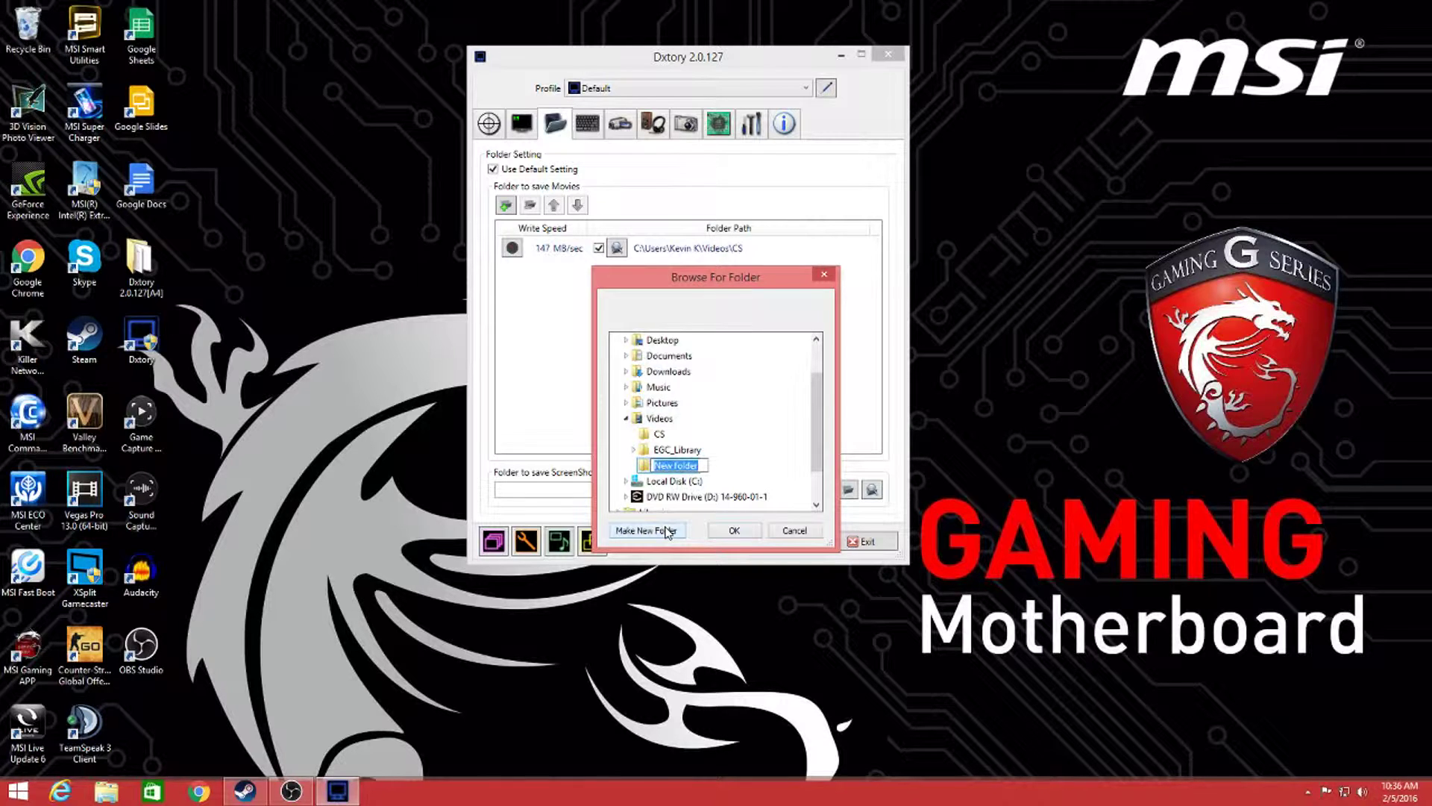
{"action": "type", "text": "VID"}
{"action": "key", "text": "Return"}
{"action": "left_click", "coordinate": [742, 532]}
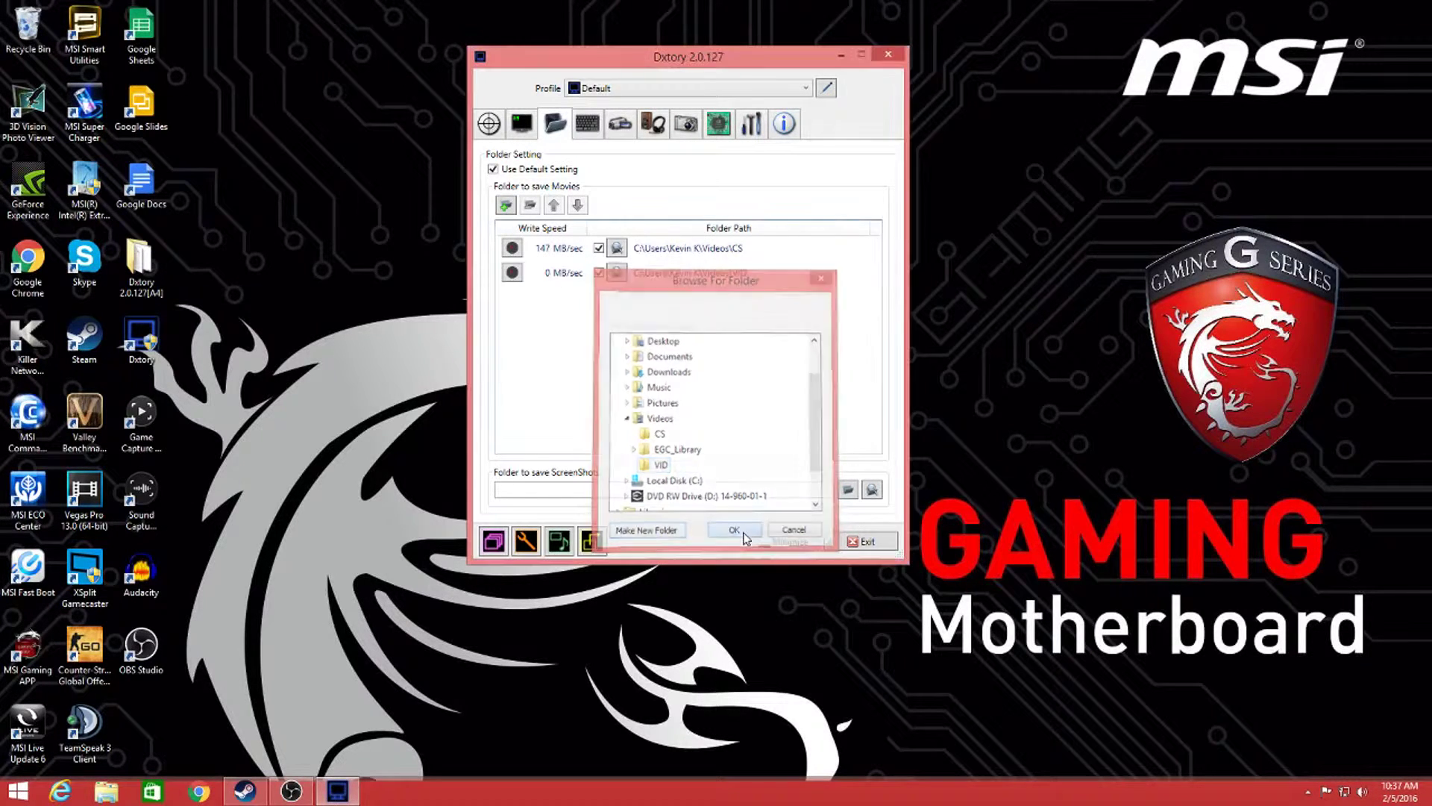
Benchmark the VID folder's write speed, which measures 151 MB/sec
{"action": "left_click", "coordinate": [518, 273]}
{"action": "left_click", "coordinate": [792, 335]}
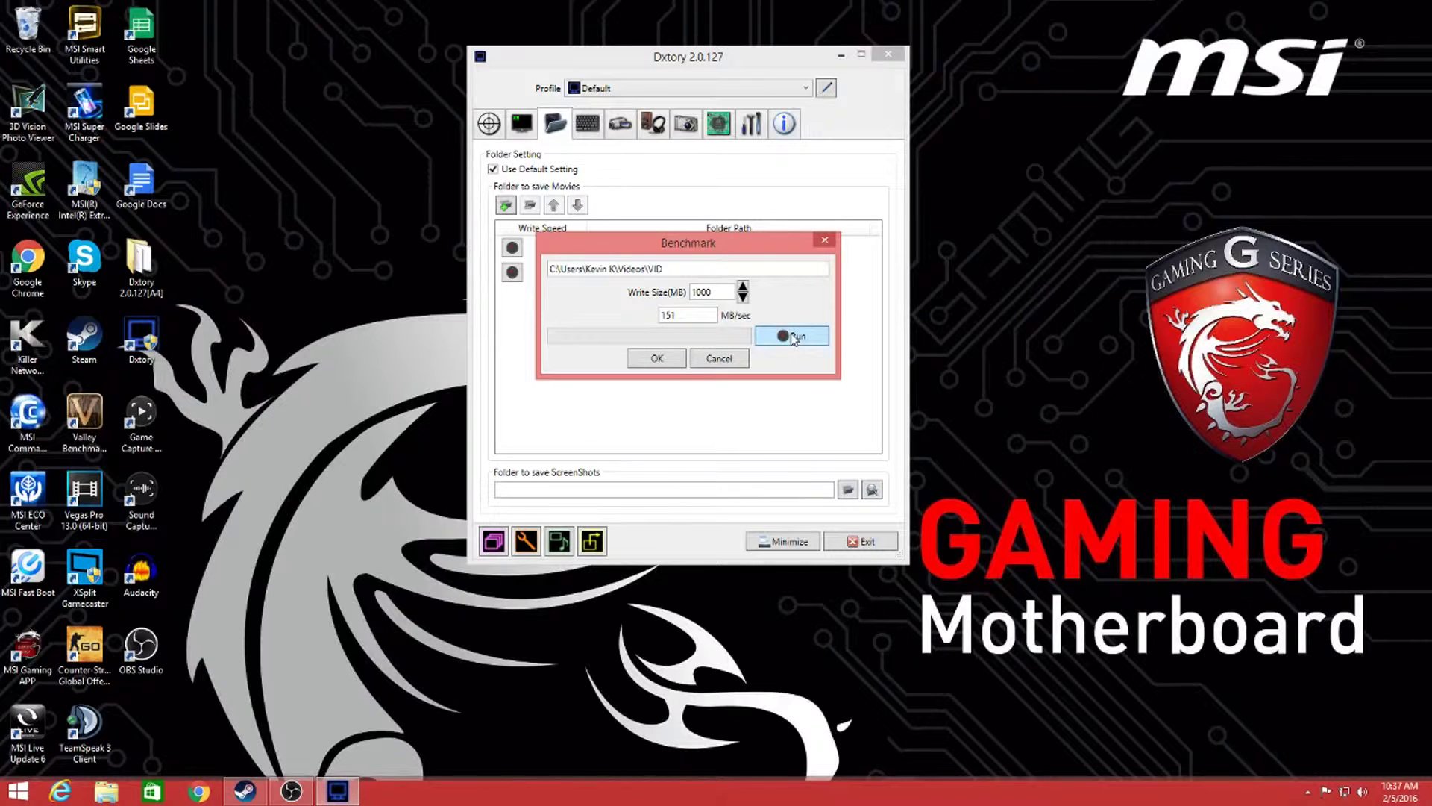
{"action": "left_click", "coordinate": [661, 366]}
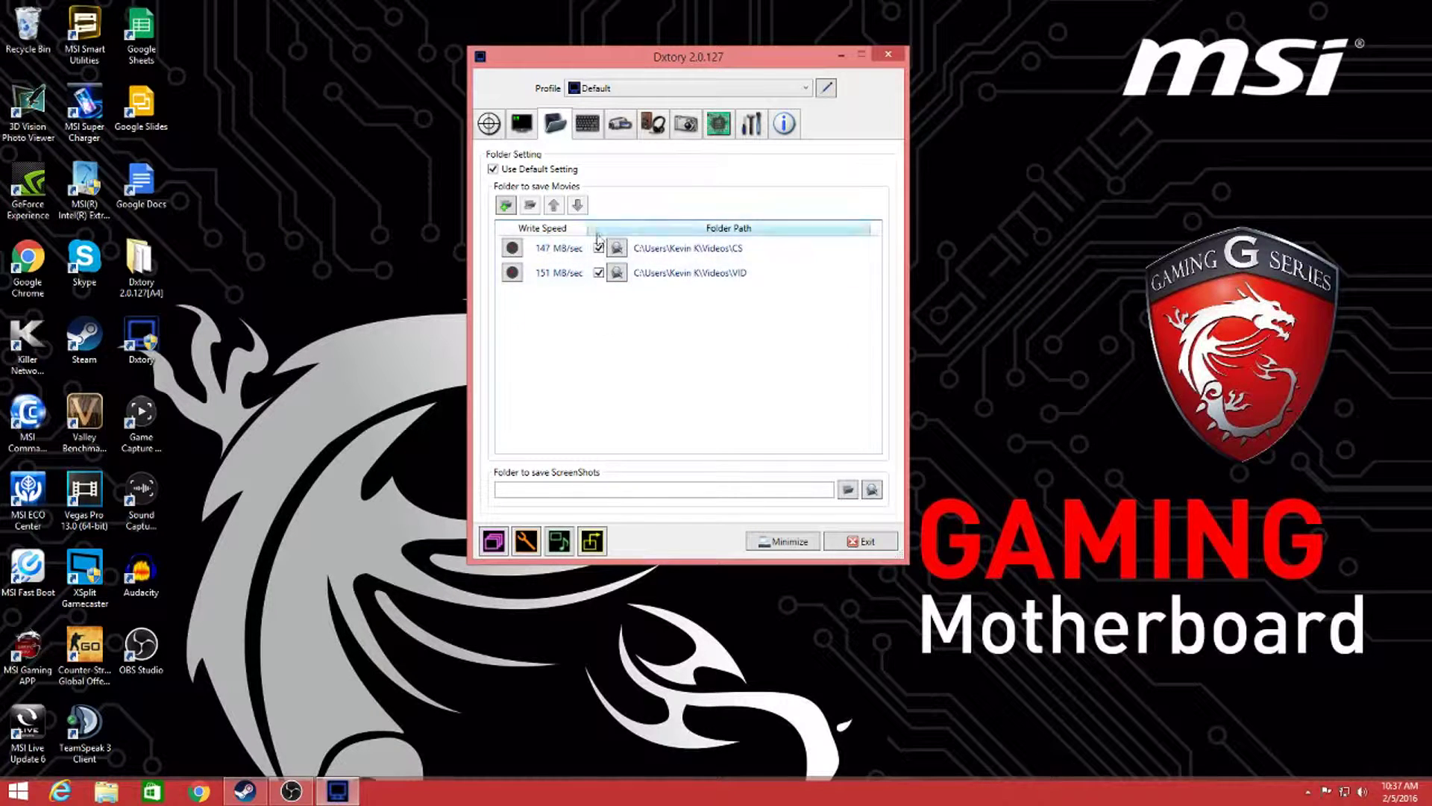
{"action": "left_click", "coordinate": [587, 126]}
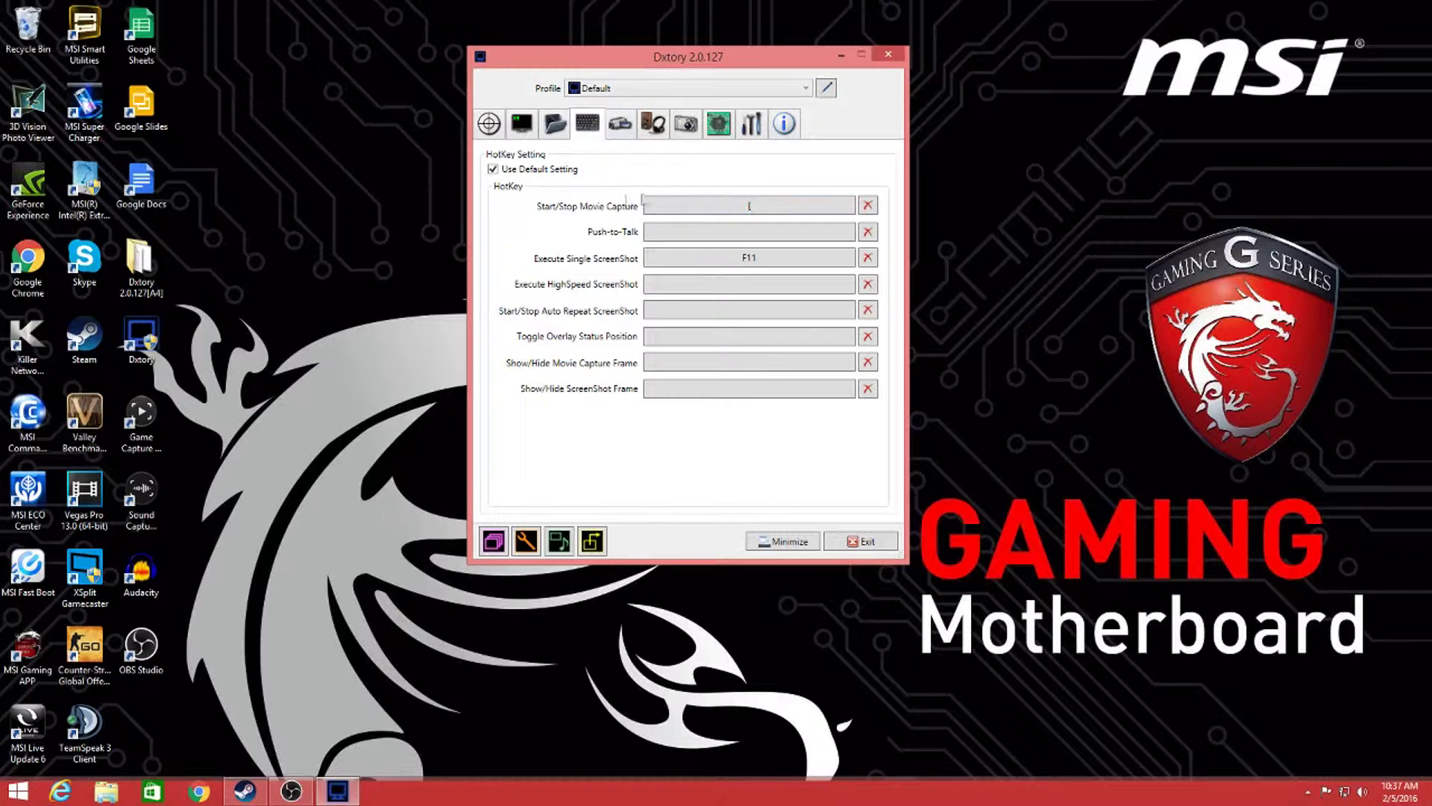
Review the Start/Stop Movie Capture and F11 screenshot hotkeys, then go to the Movie settings
{"action": "left_click", "coordinate": [625, 132]}
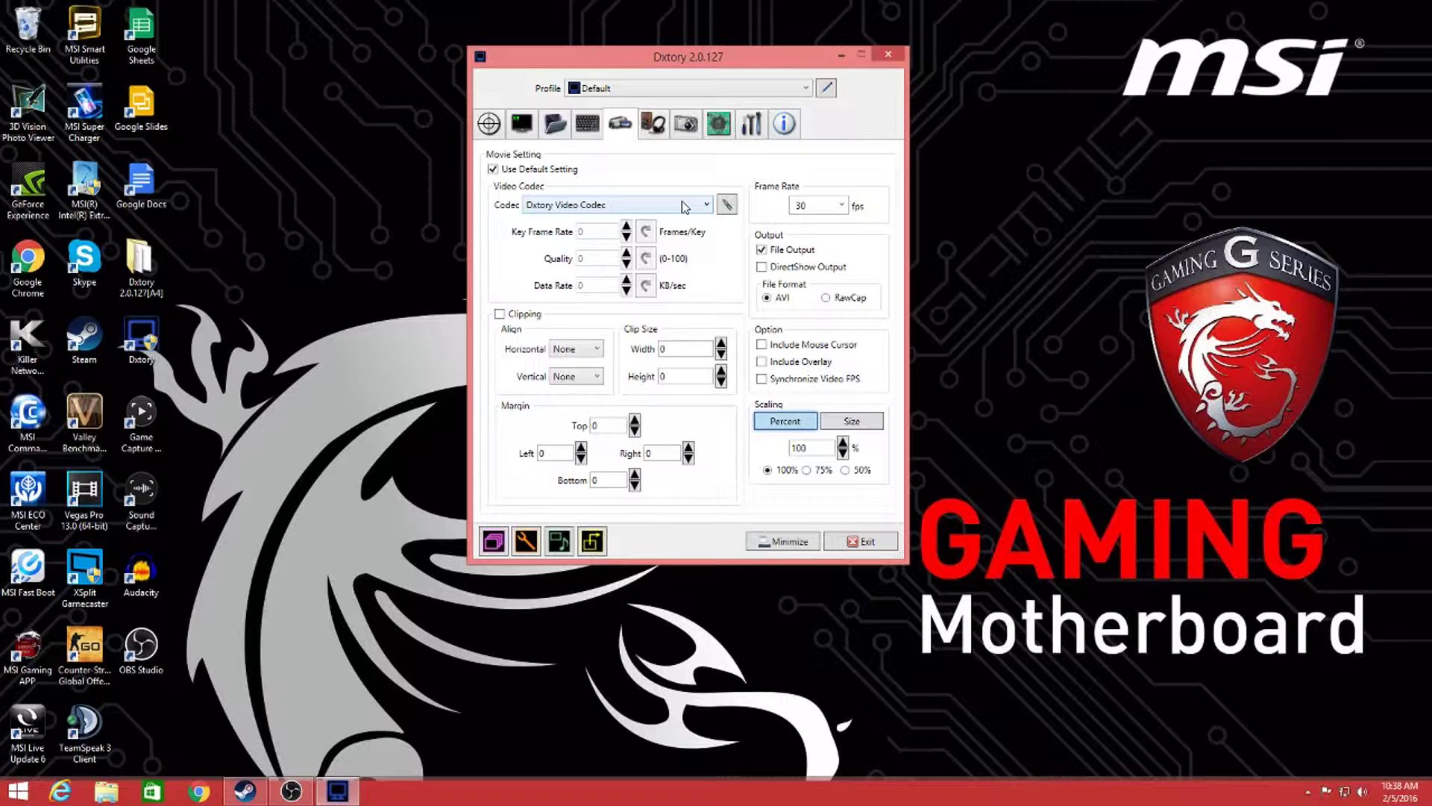
Keep Dxtory Video Codec as the movie codec, at 30 fps with AVI output
{"action": "left_click", "coordinate": [684, 204]}
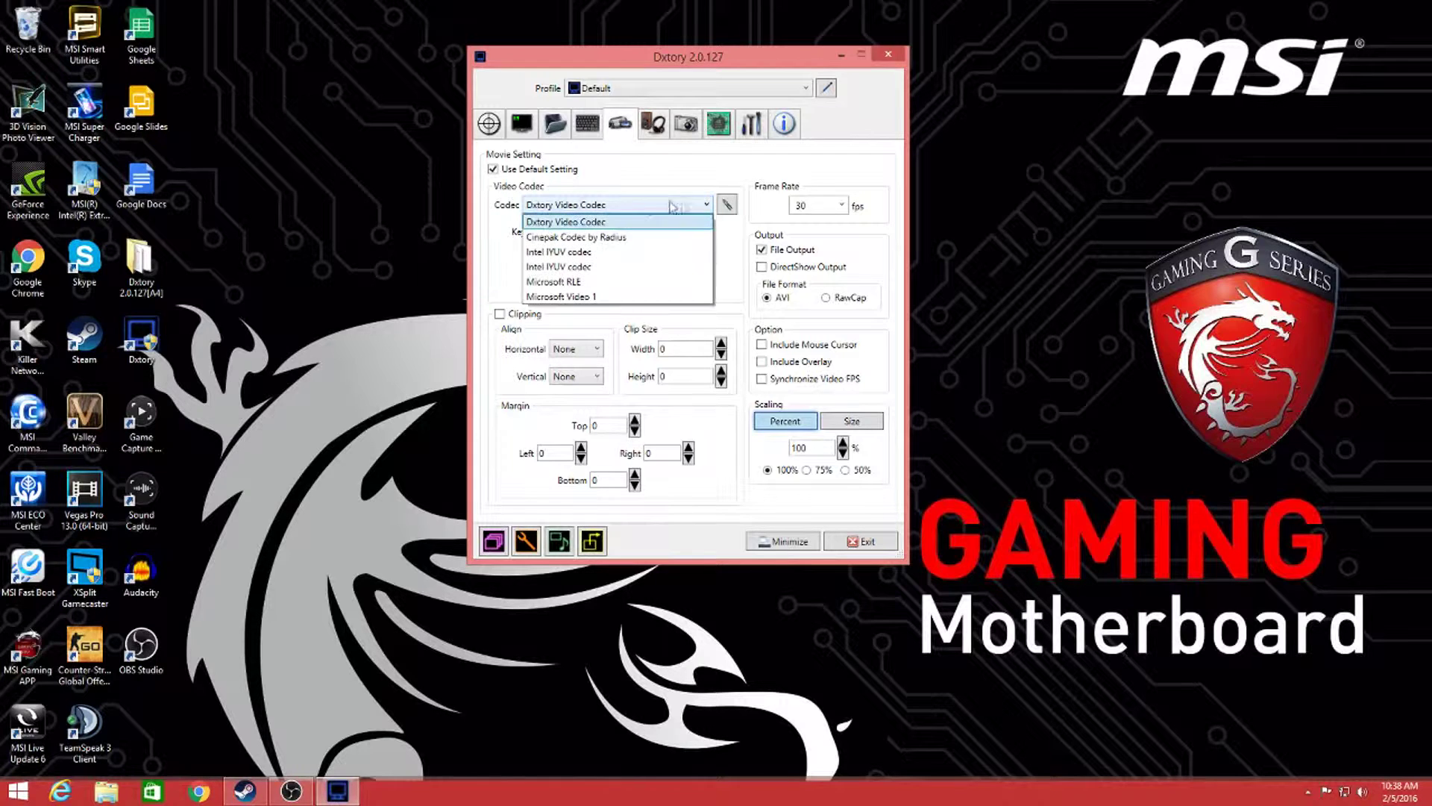
{"action": "left_click", "coordinate": [599, 215]}
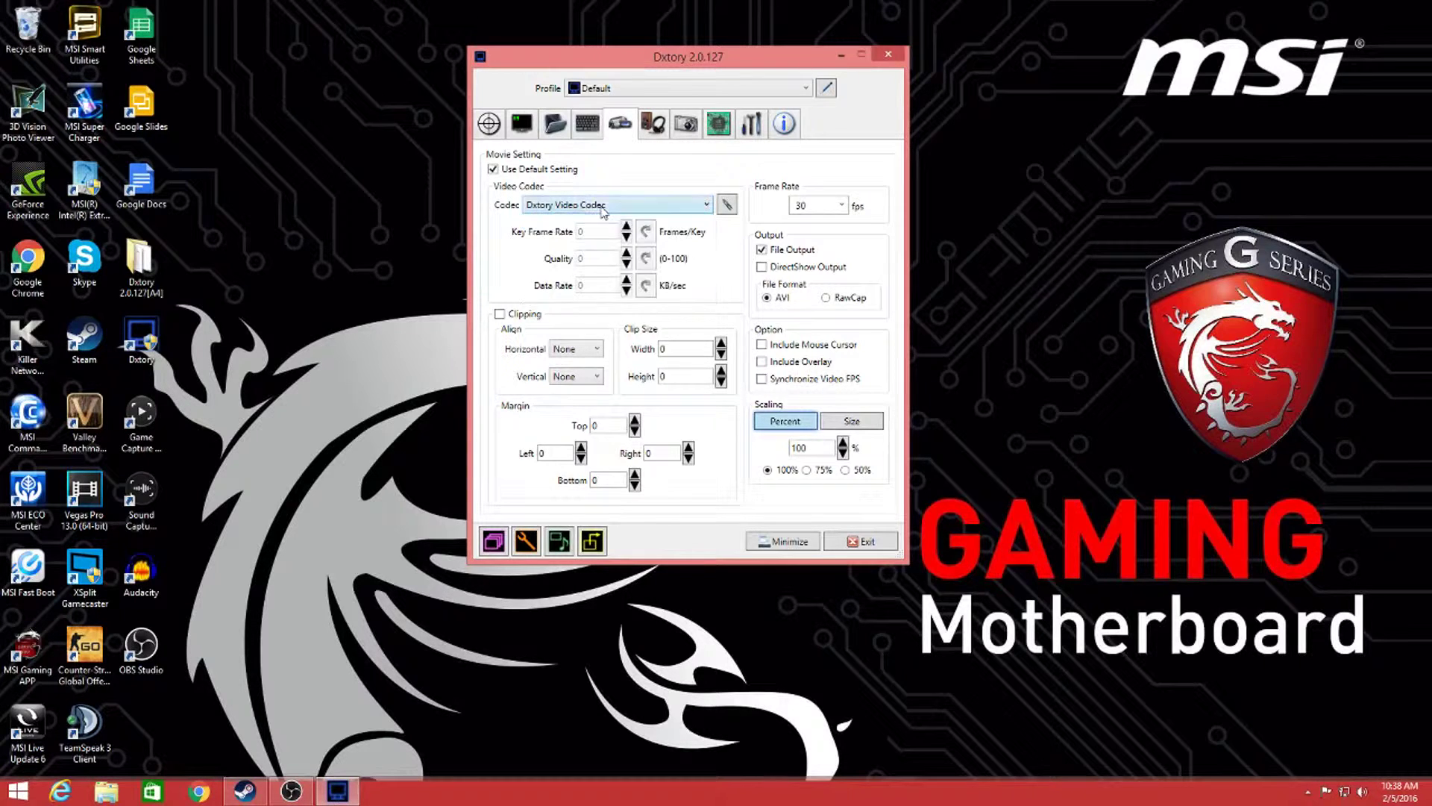
Set the Dxtory Video Codec format to YUV420(2x2) - Medium Quality, keeping Compress checked
{"action": "left_click", "coordinate": [727, 204]}
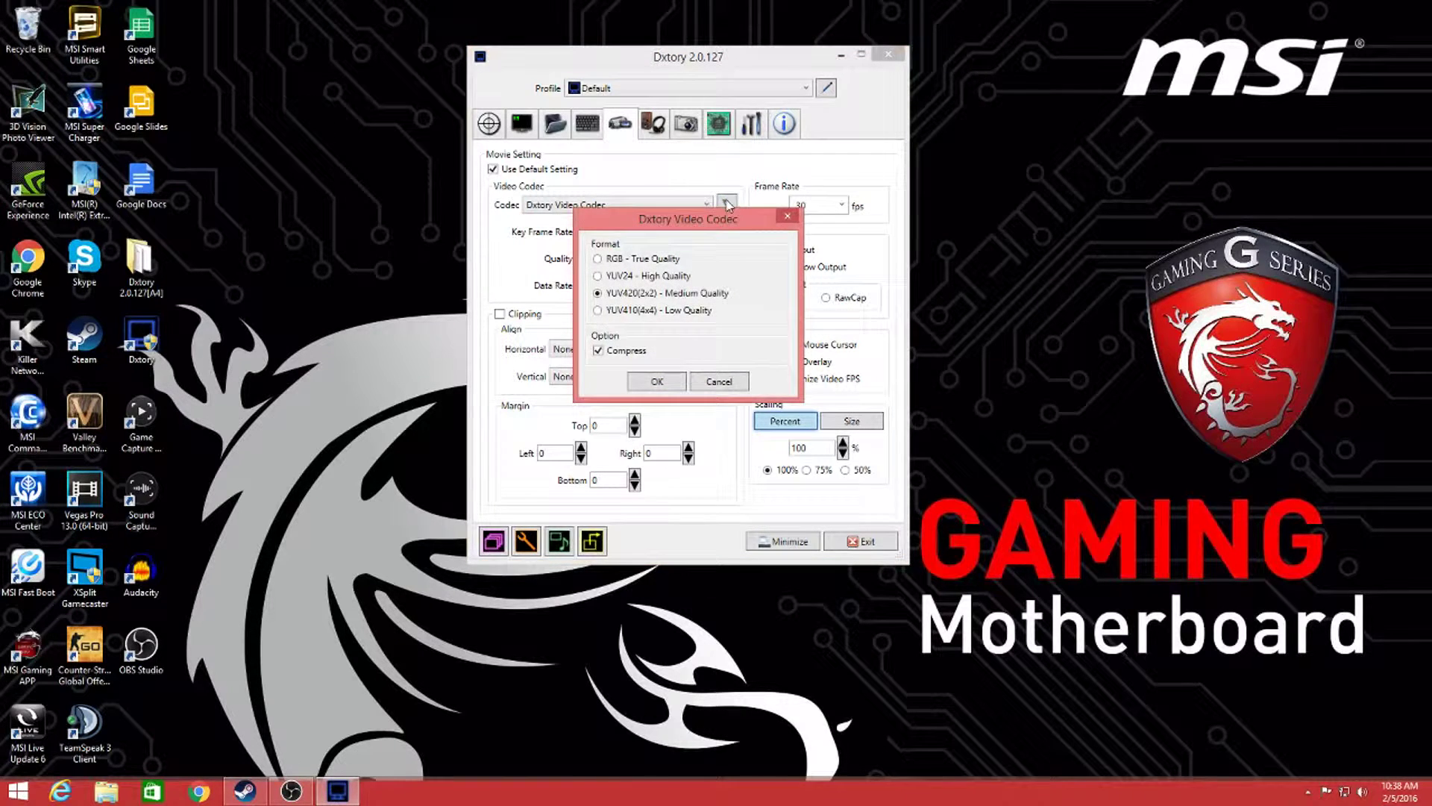
{"action": "left_click_drag", "start_coordinate": [725, 221], "coordinate": [722, 178]}
{"action": "left_click", "coordinate": [597, 218]}
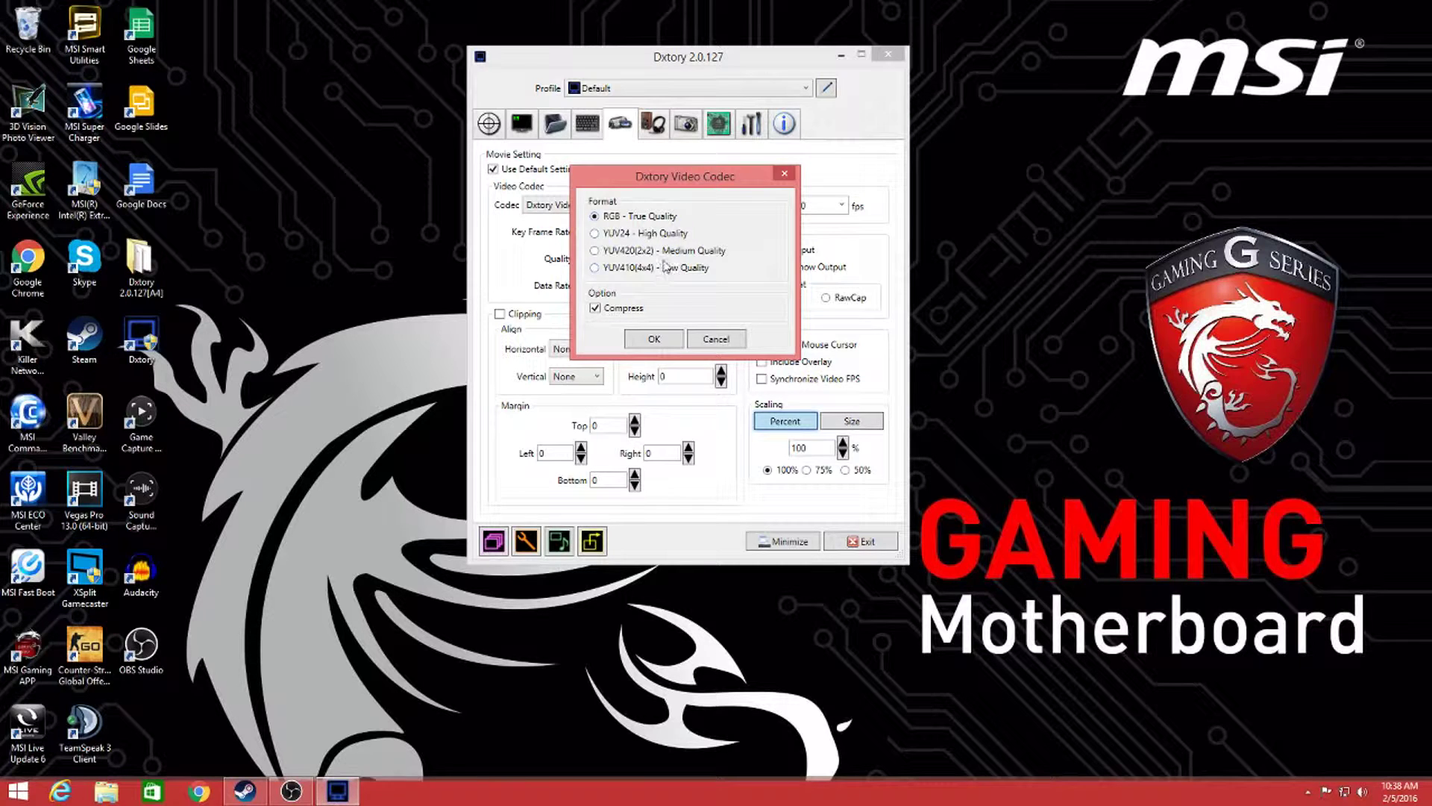
{"action": "left_click", "coordinate": [662, 255]}
{"action": "left_click", "coordinate": [663, 271]}
{"action": "left_click", "coordinate": [654, 254]}
{"action": "left_click", "coordinate": [595, 308]}
{"action": "left_click", "coordinate": [597, 309]}
{"action": "left_click", "coordinate": [653, 340]}
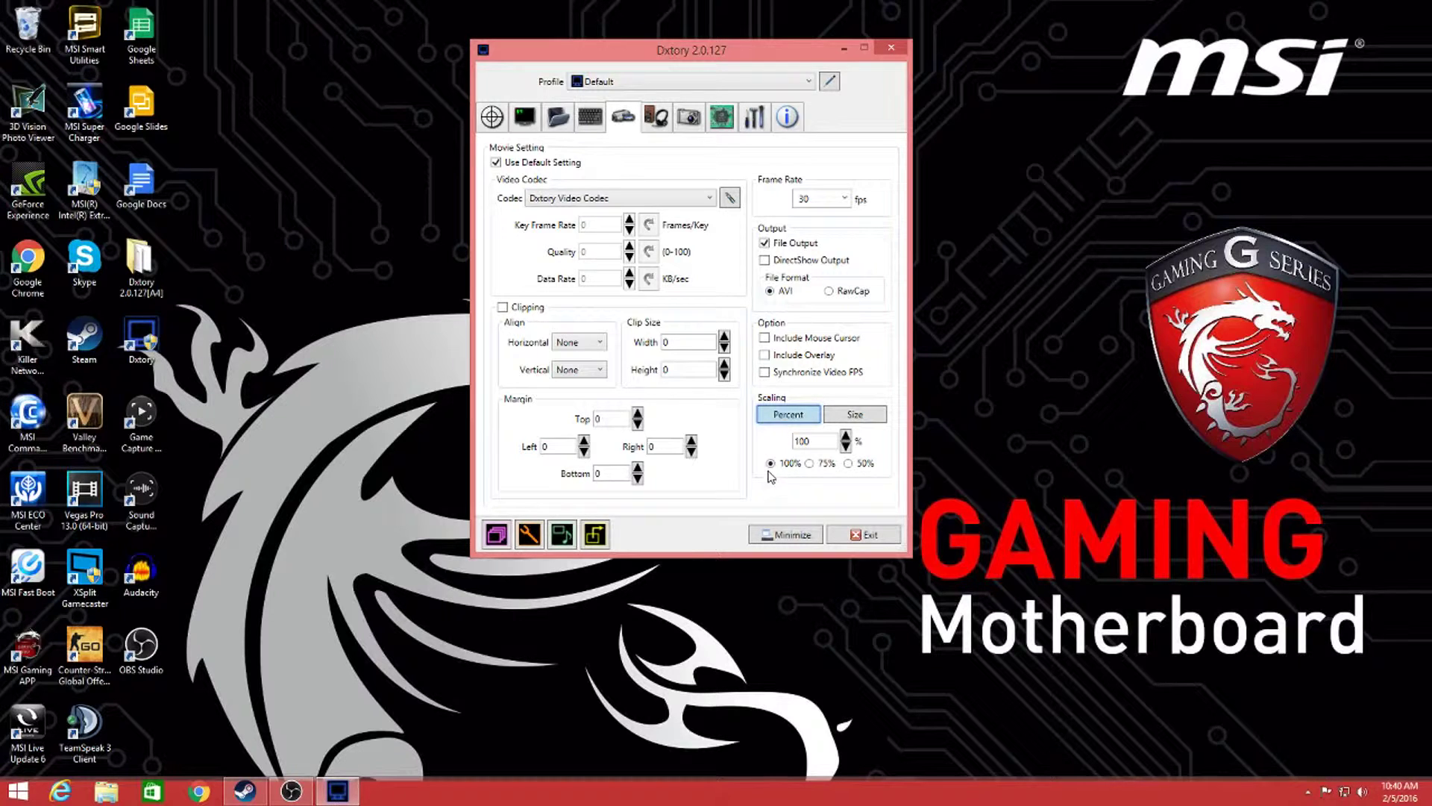
Confirm 30 fps with AVI output and switch scaling to Size mode at 1920 by 1080
{"action": "left_click", "coordinate": [842, 414]}
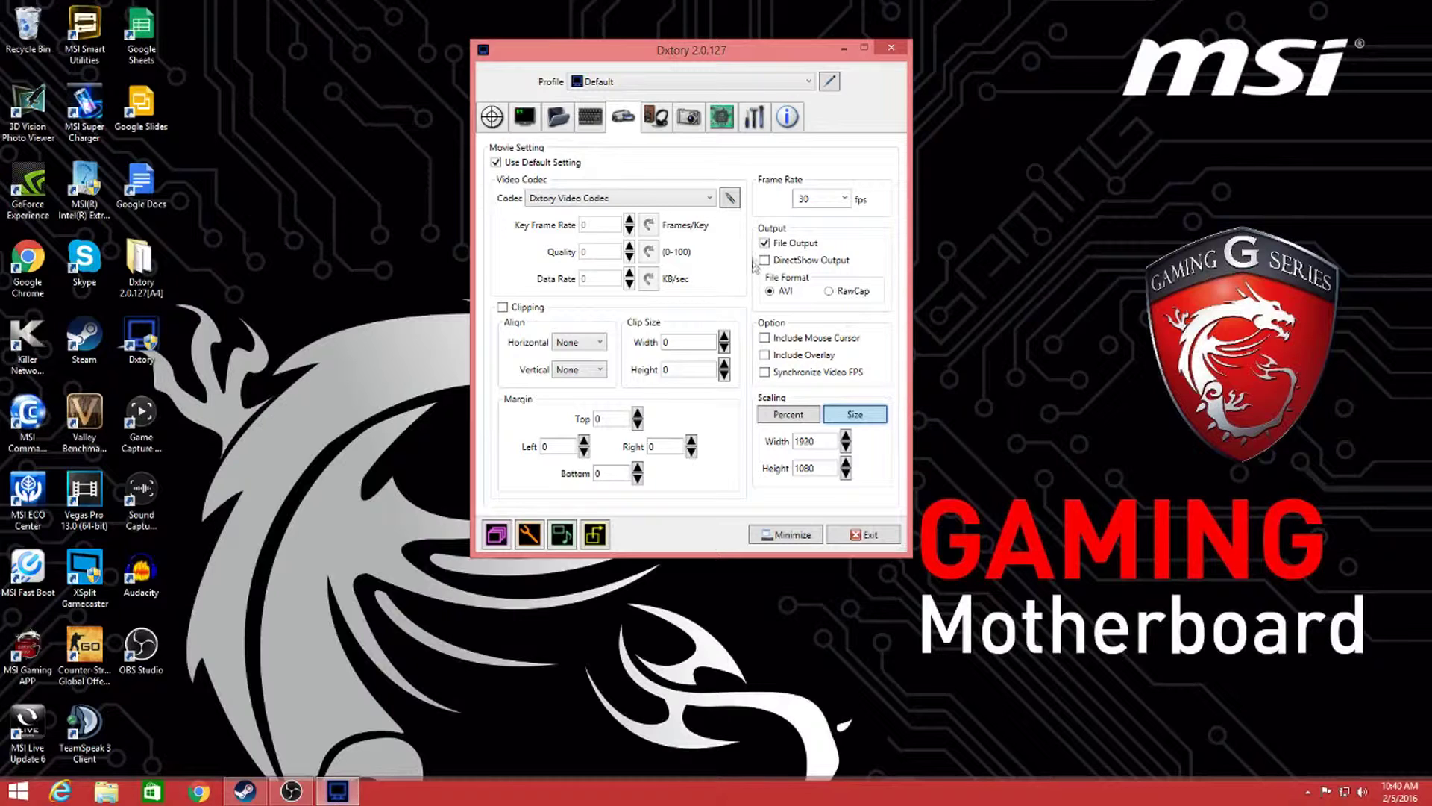
{"action": "left_click", "coordinate": [790, 415]}
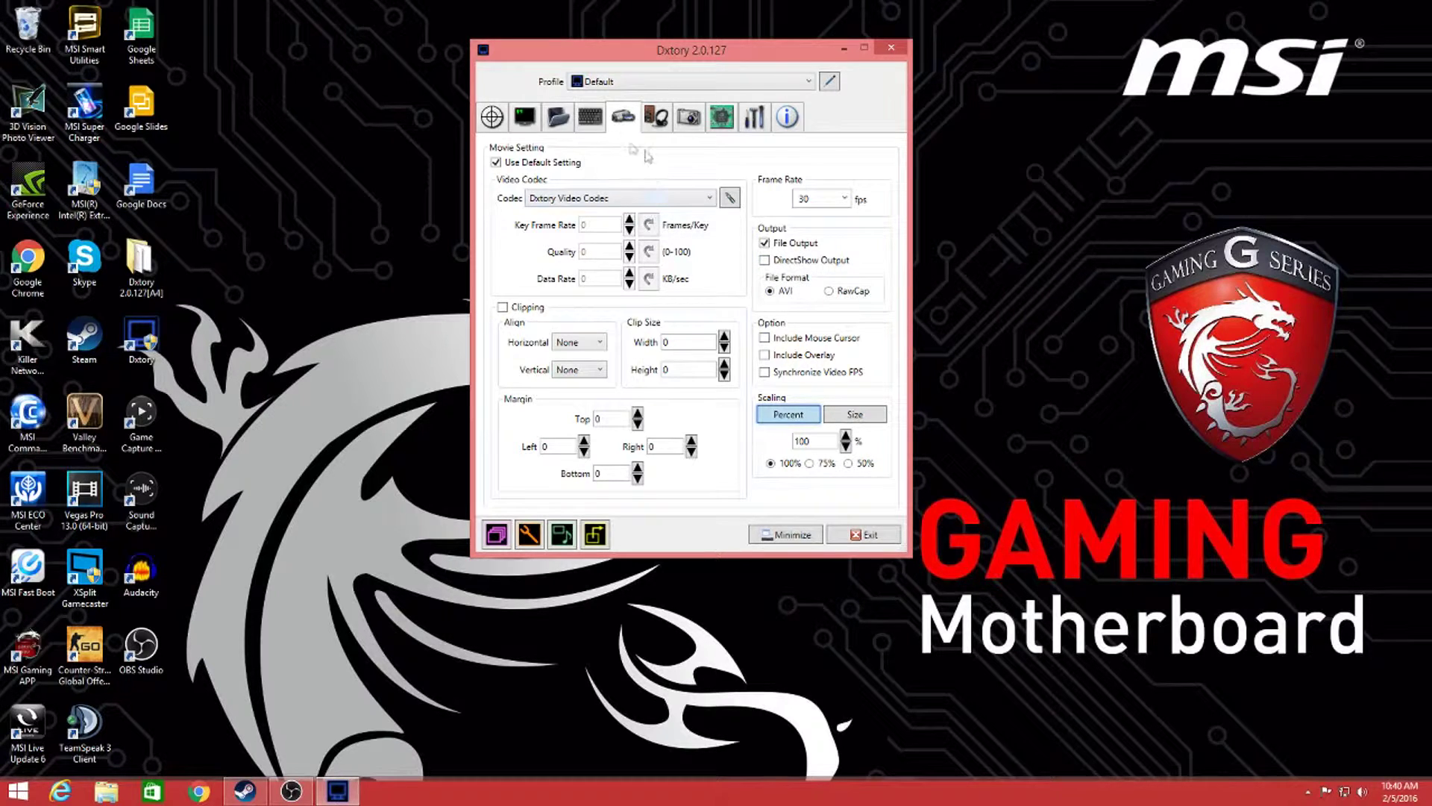
Set audio stream 1 to record from the Headset Earphone (ASTRO MixAmp Pro)
{"action": "left_click", "coordinate": [658, 127]}
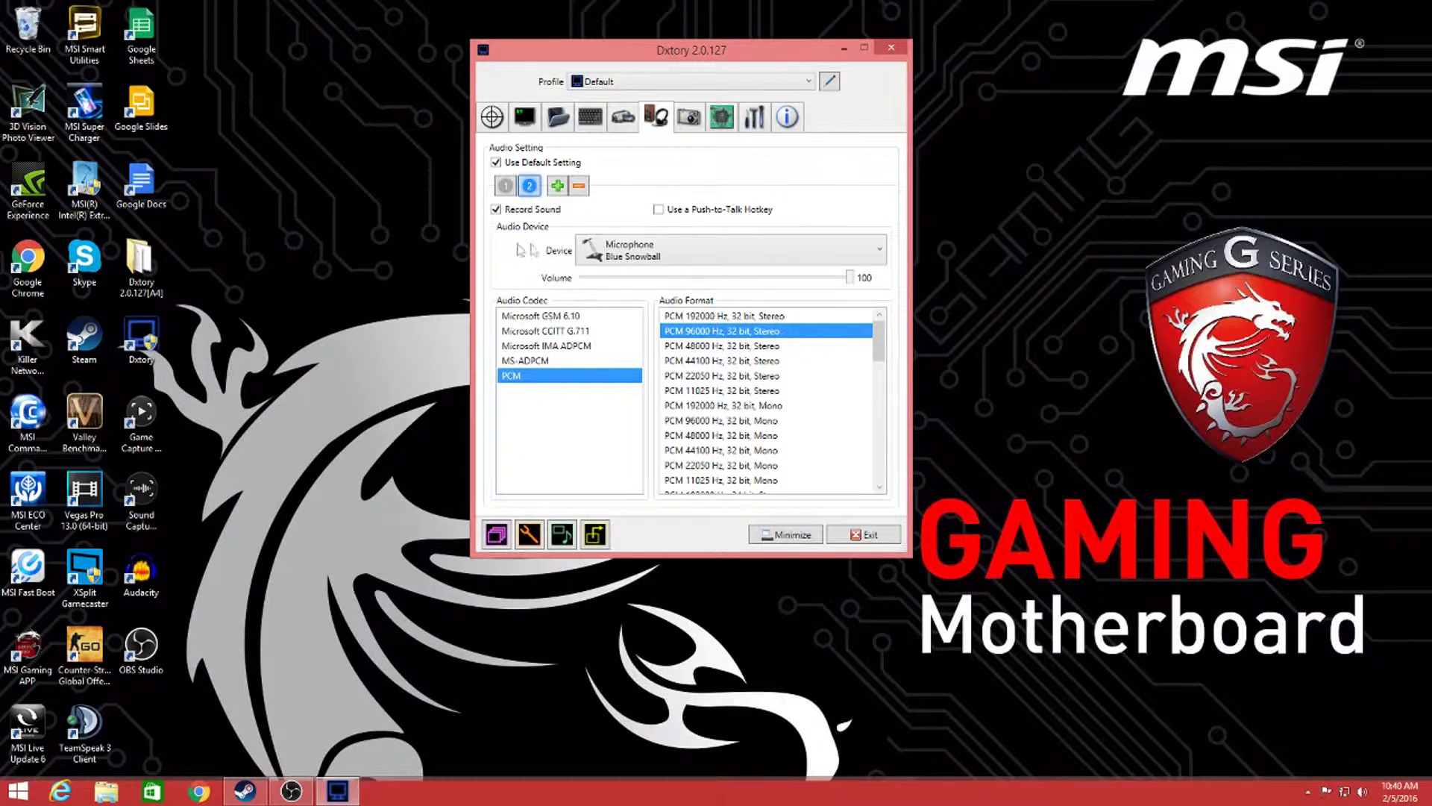
{"action": "left_click", "coordinate": [506, 186]}
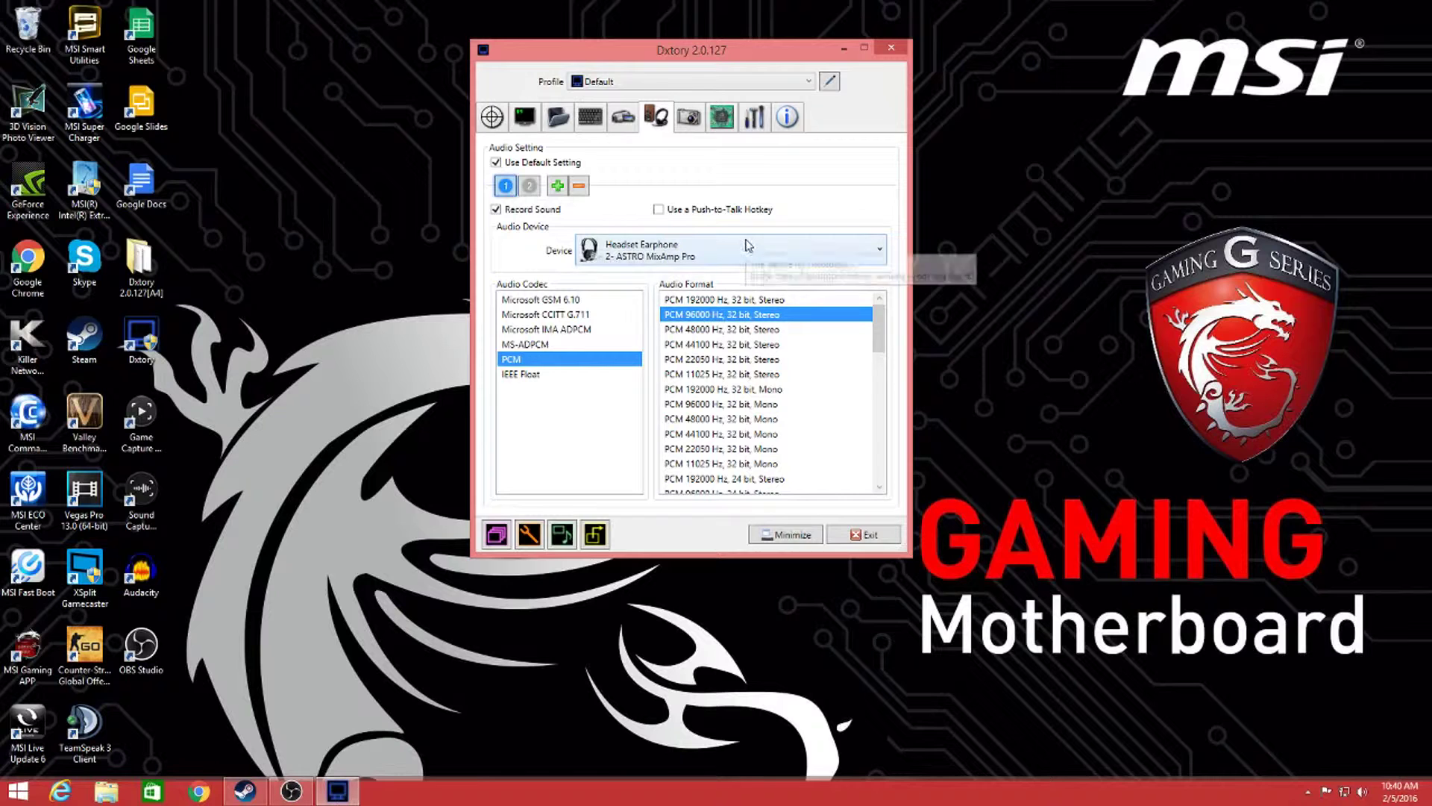
{"action": "left_click", "coordinate": [685, 256]}
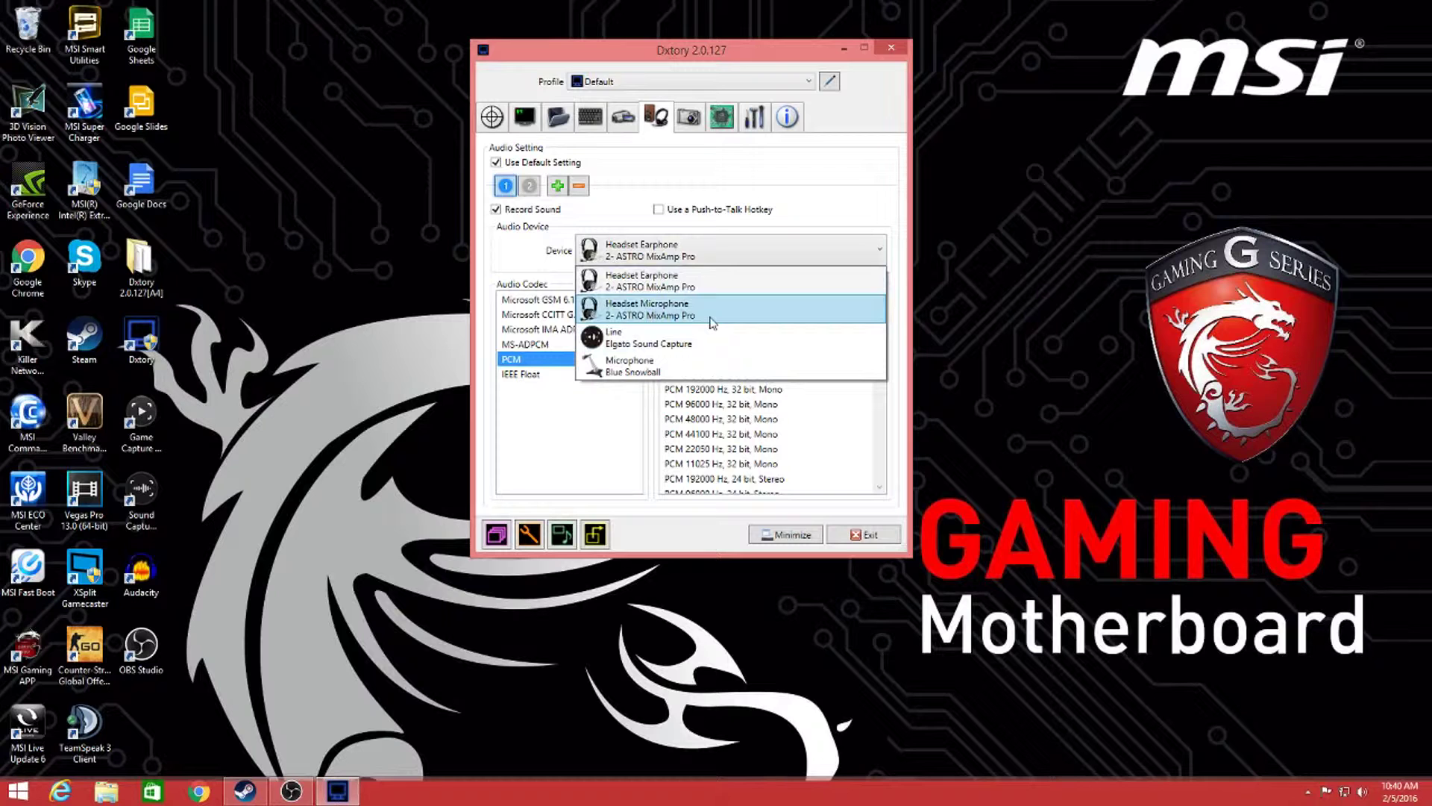
{"action": "left_click", "coordinate": [675, 257]}
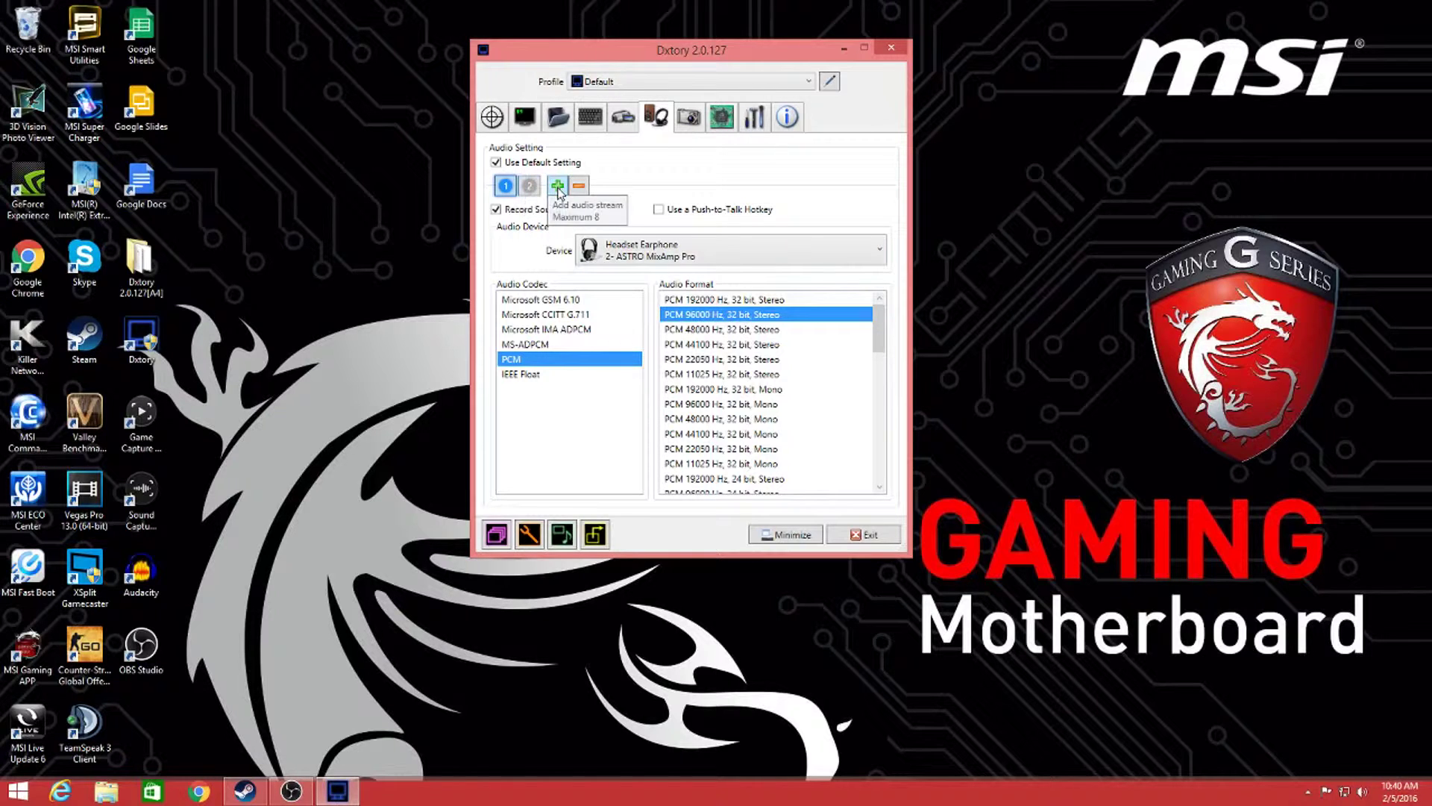
Keep the Blue Snowball microphone on audio stream 2 at PCM 96000 Hz, 32 bit, Stereo
{"action": "left_click", "coordinate": [531, 188]}
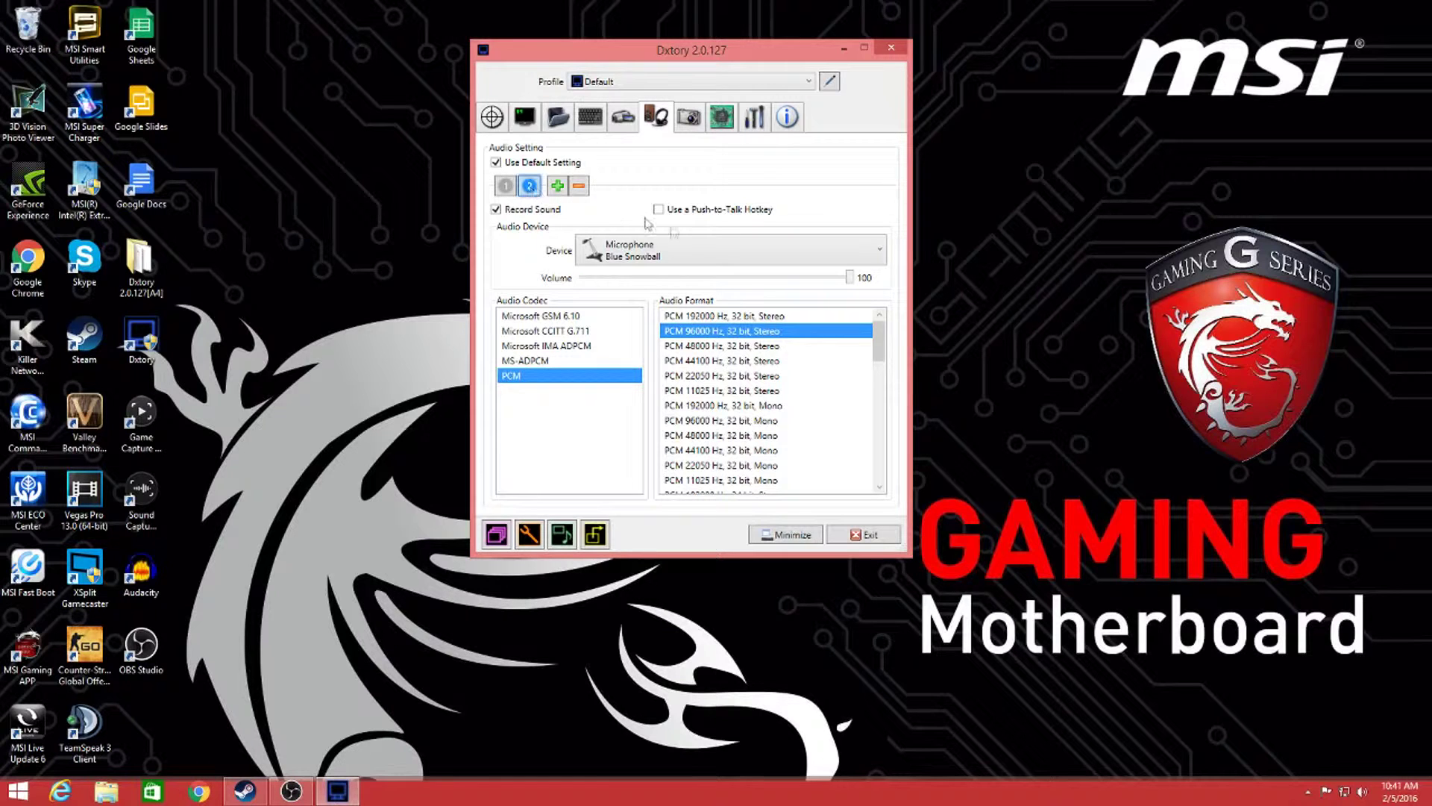
{"action": "left_click", "coordinate": [688, 250]}
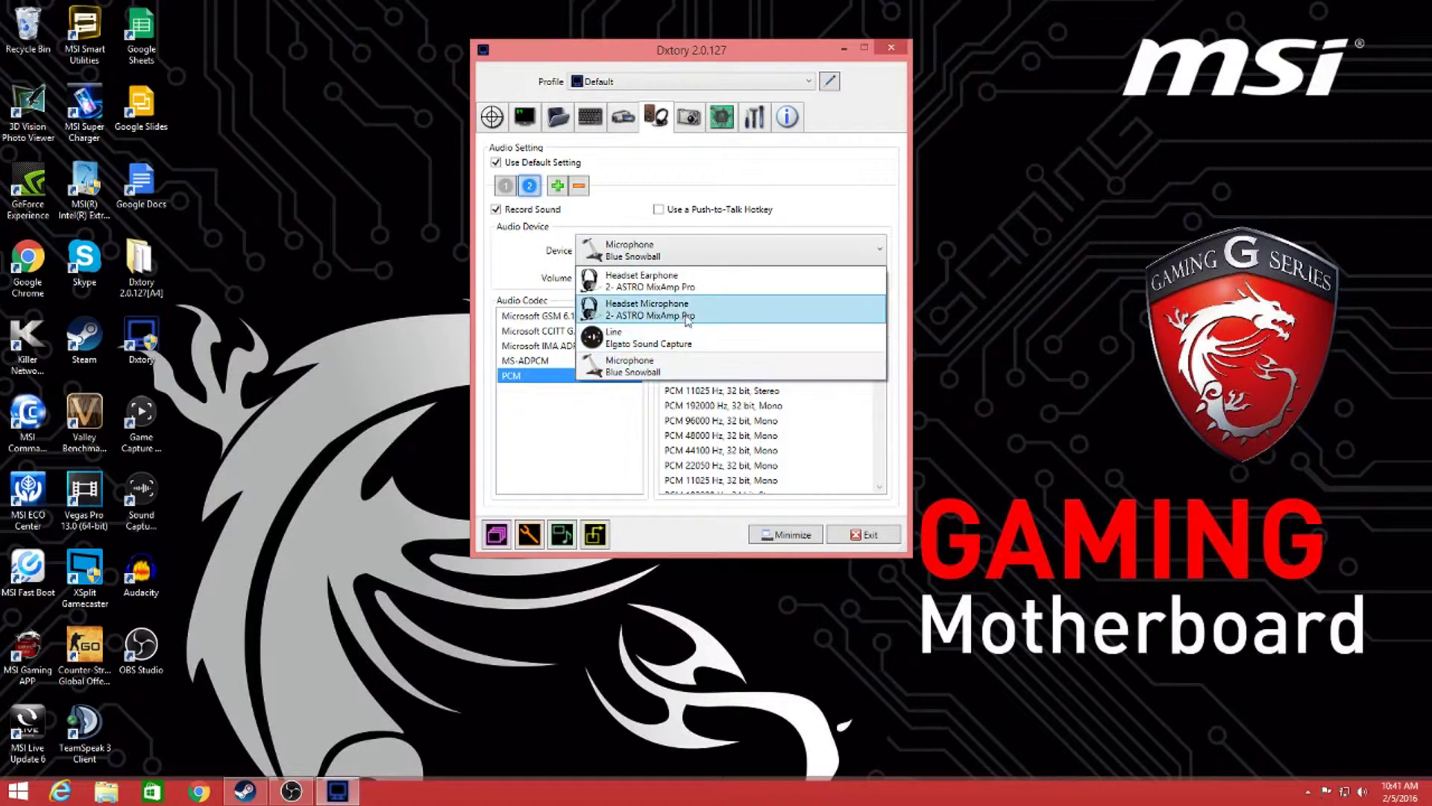
{"action": "left_click", "coordinate": [687, 256]}
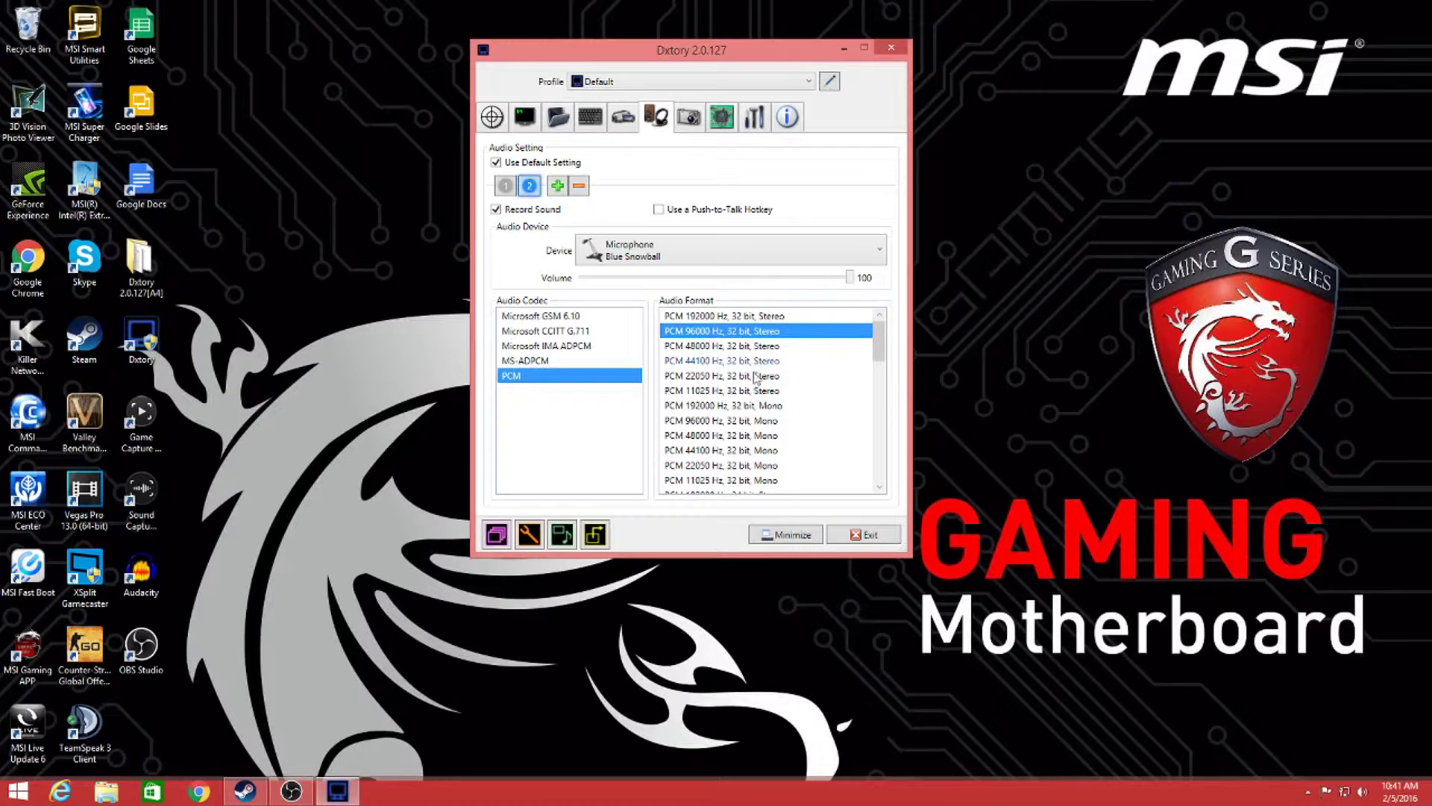
{"action": "scroll", "coordinate": [792, 369], "scroll_direction": "down", "scroll_amount": 9}
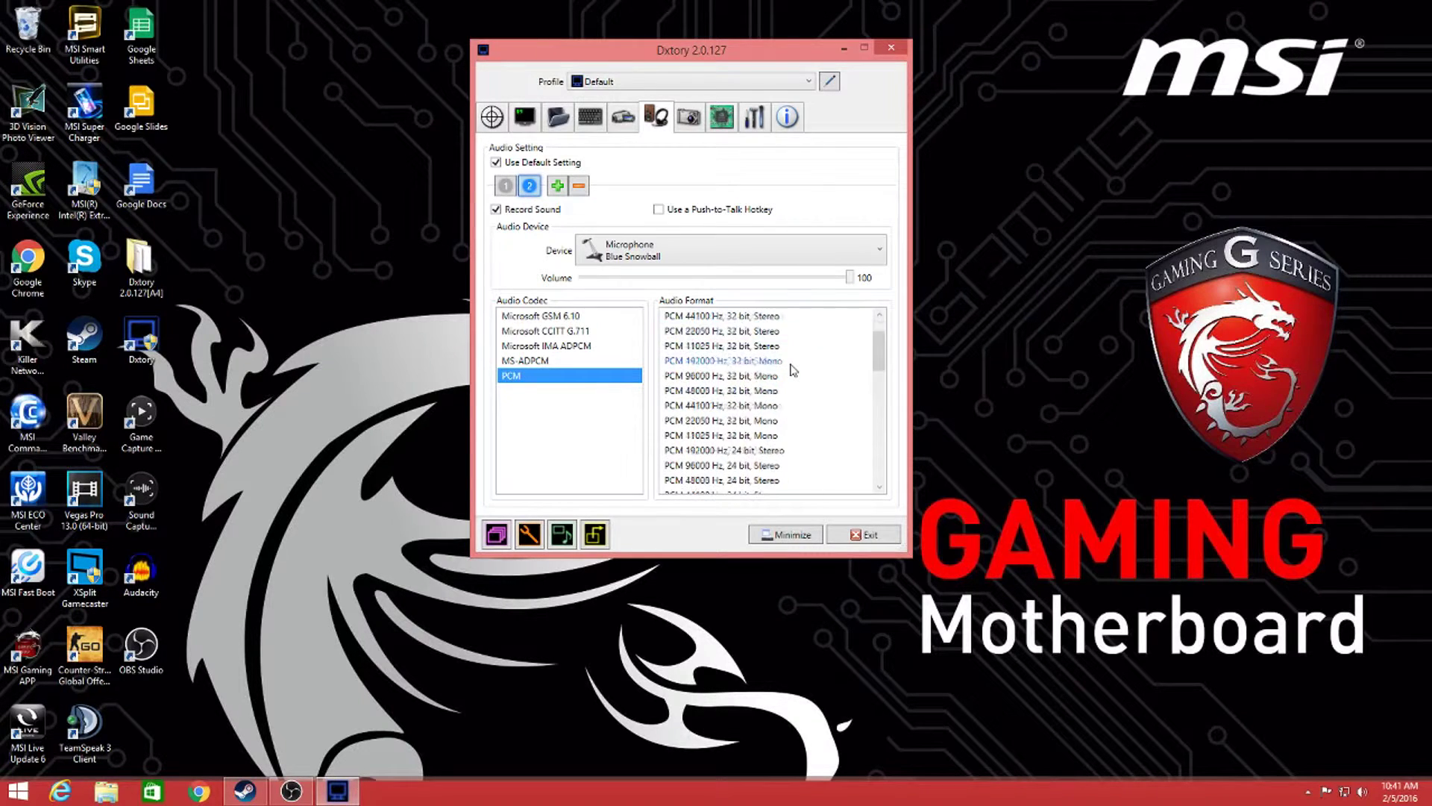
{"action": "scroll", "coordinate": [793, 369], "scroll_direction": "up", "scroll_amount": 9}
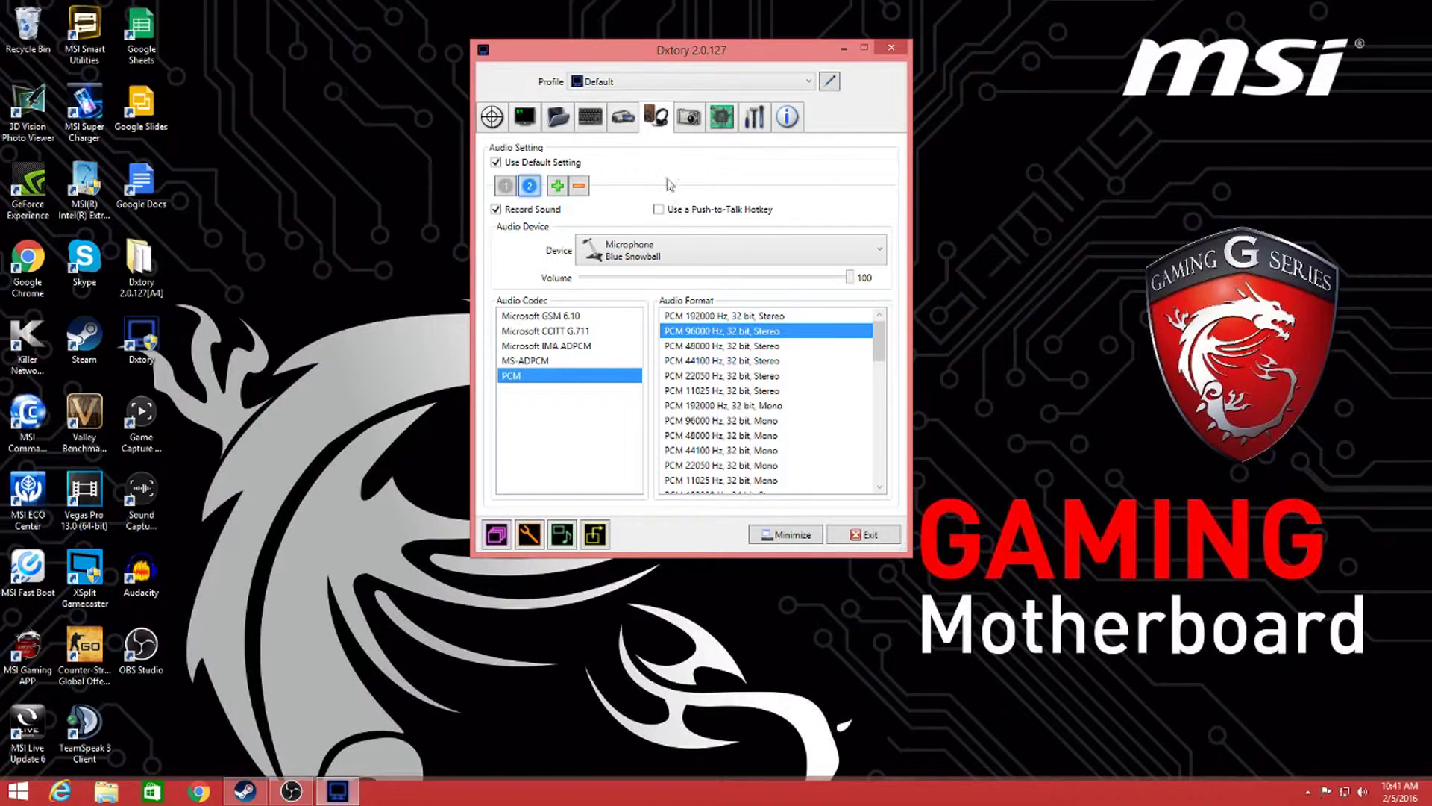
In Advanced settings, leave the Limit Video FPS value at 30 and Processing Threads at 1
{"action": "left_click", "coordinate": [690, 126]}
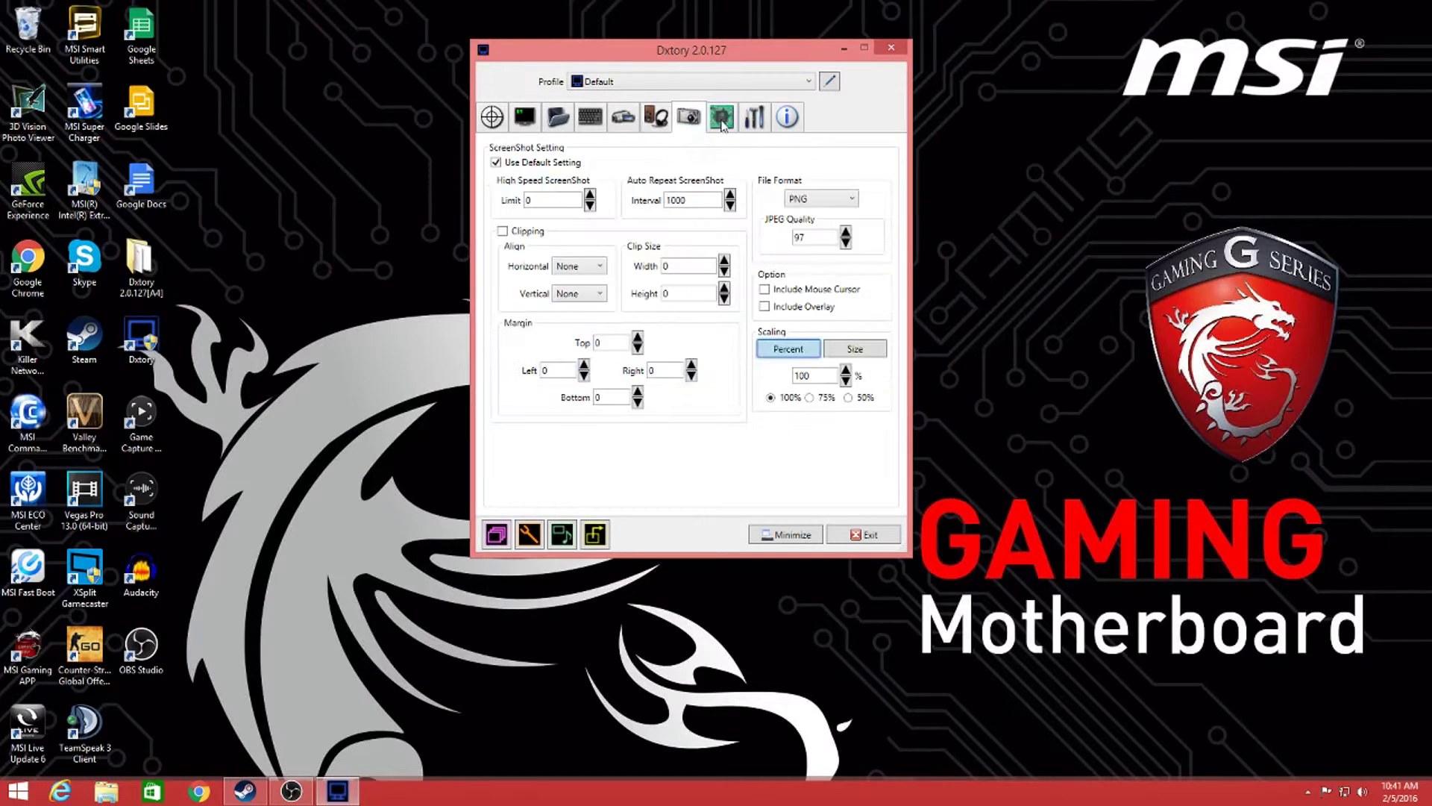
{"action": "left_click", "coordinate": [721, 116]}
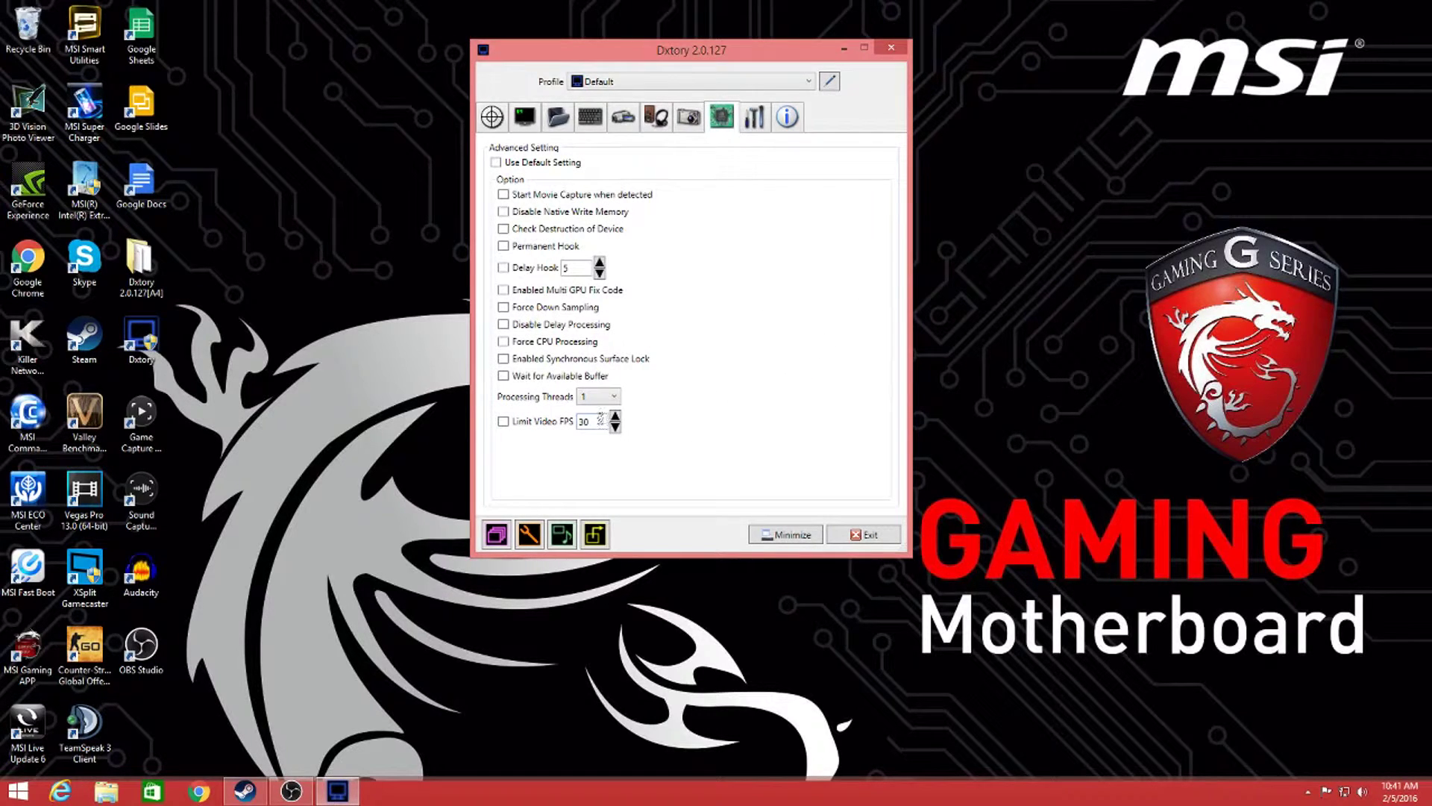
{"action": "left_click", "coordinate": [588, 422]}
{"action": "left_click_drag", "start_coordinate": [588, 422], "coordinate": [574, 425]}
{"action": "left_click", "coordinate": [590, 422]}
{"action": "left_click", "coordinate": [612, 397]}
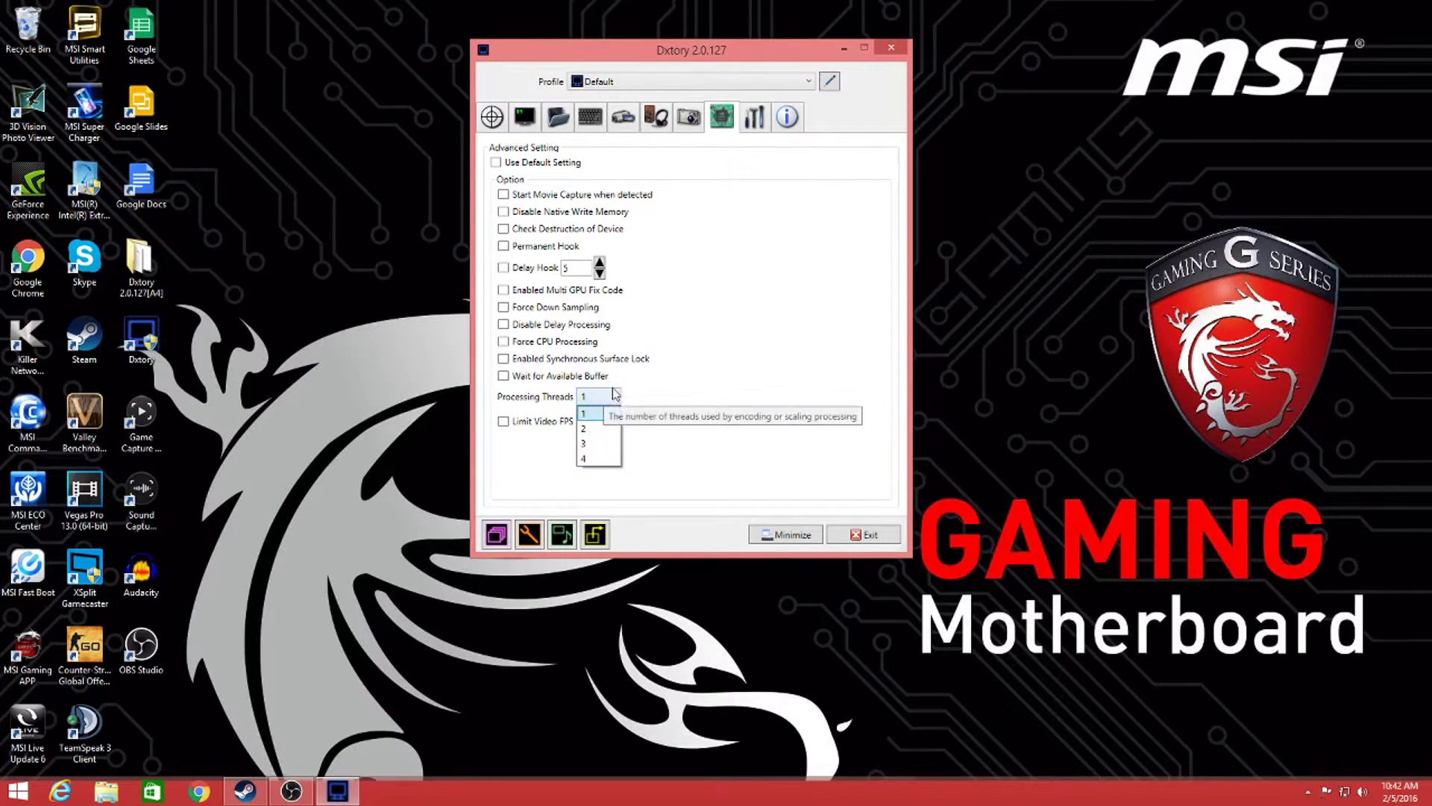
{"action": "left_click", "coordinate": [616, 397]}
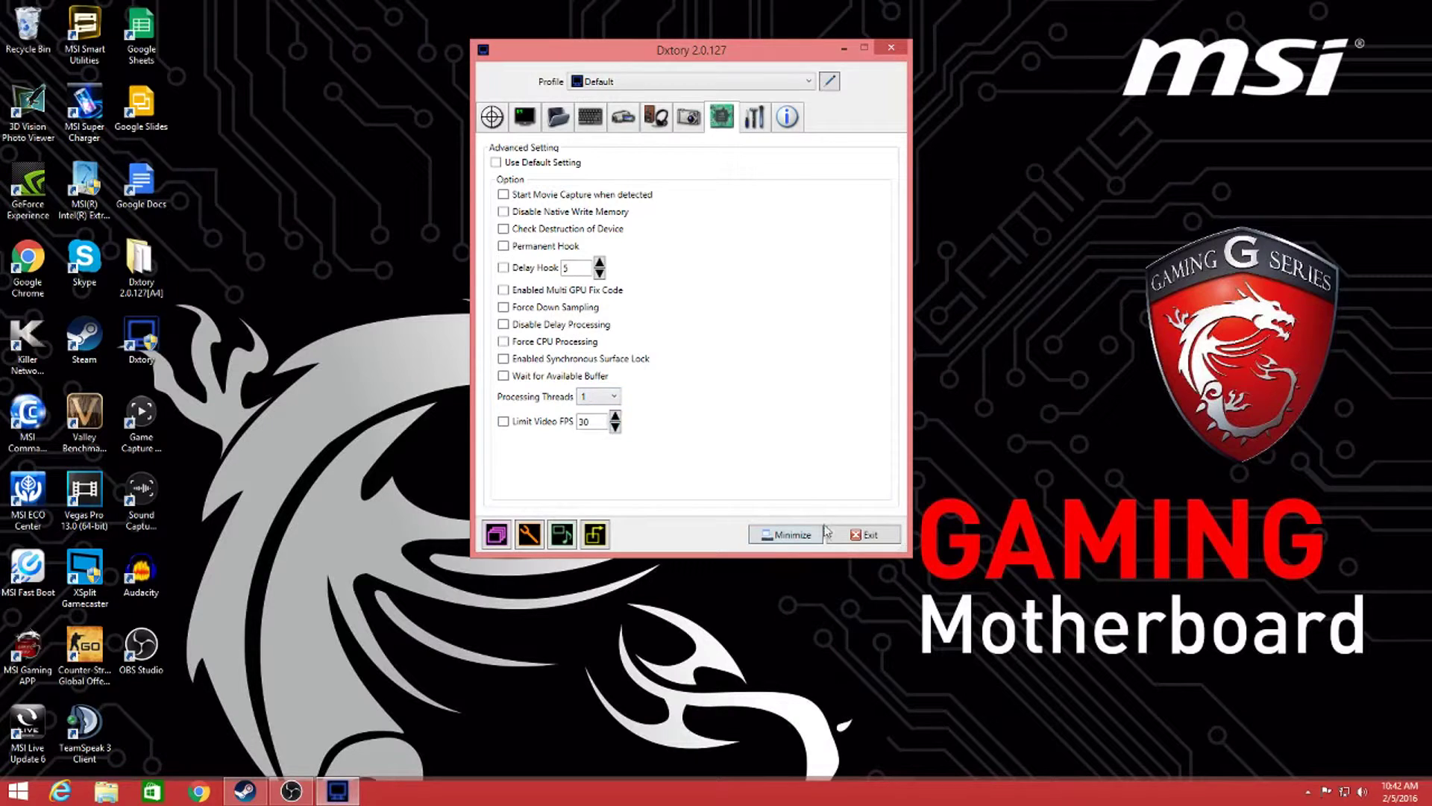
{"action": "left_click", "coordinate": [526, 117]}
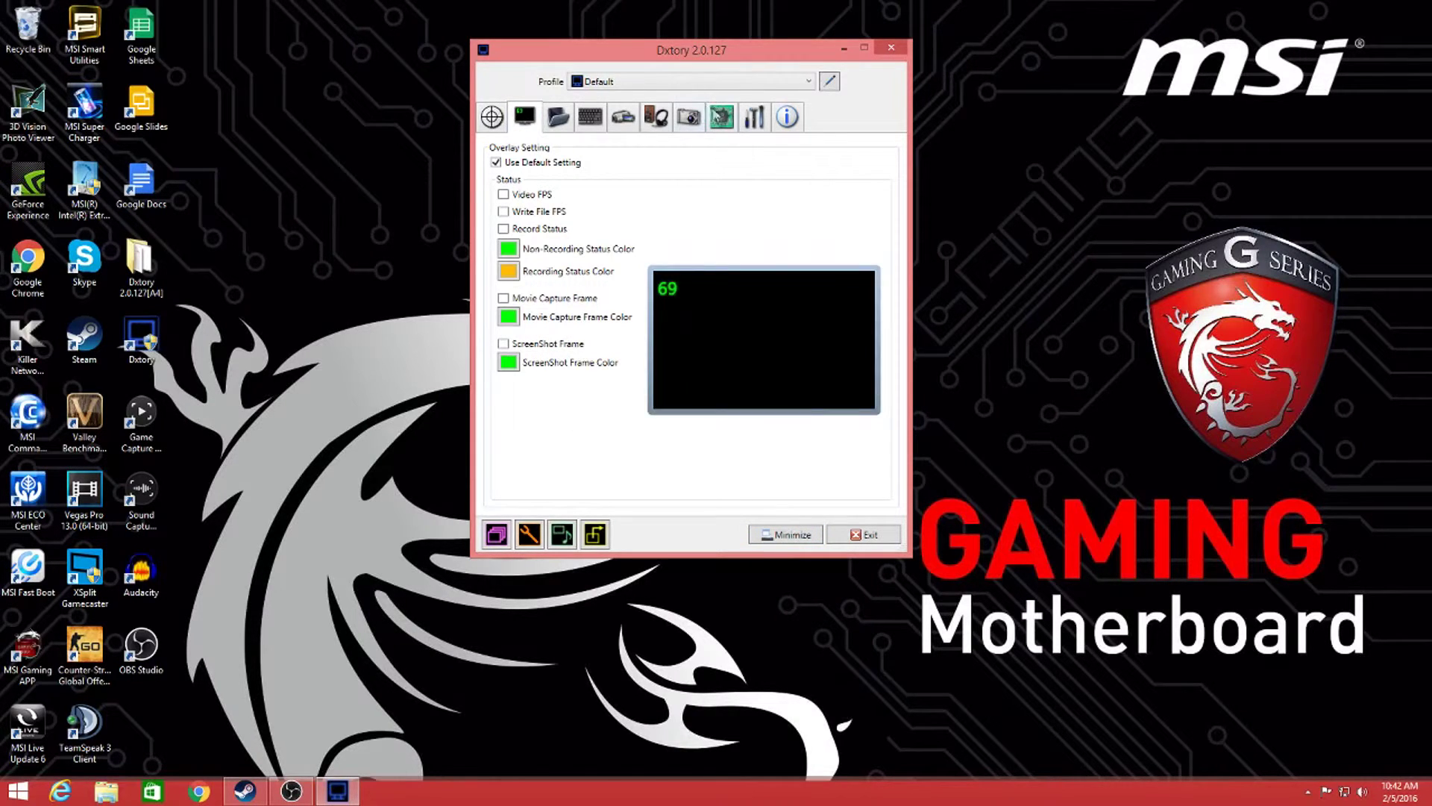
{"action": "left_click", "coordinate": [722, 117]}
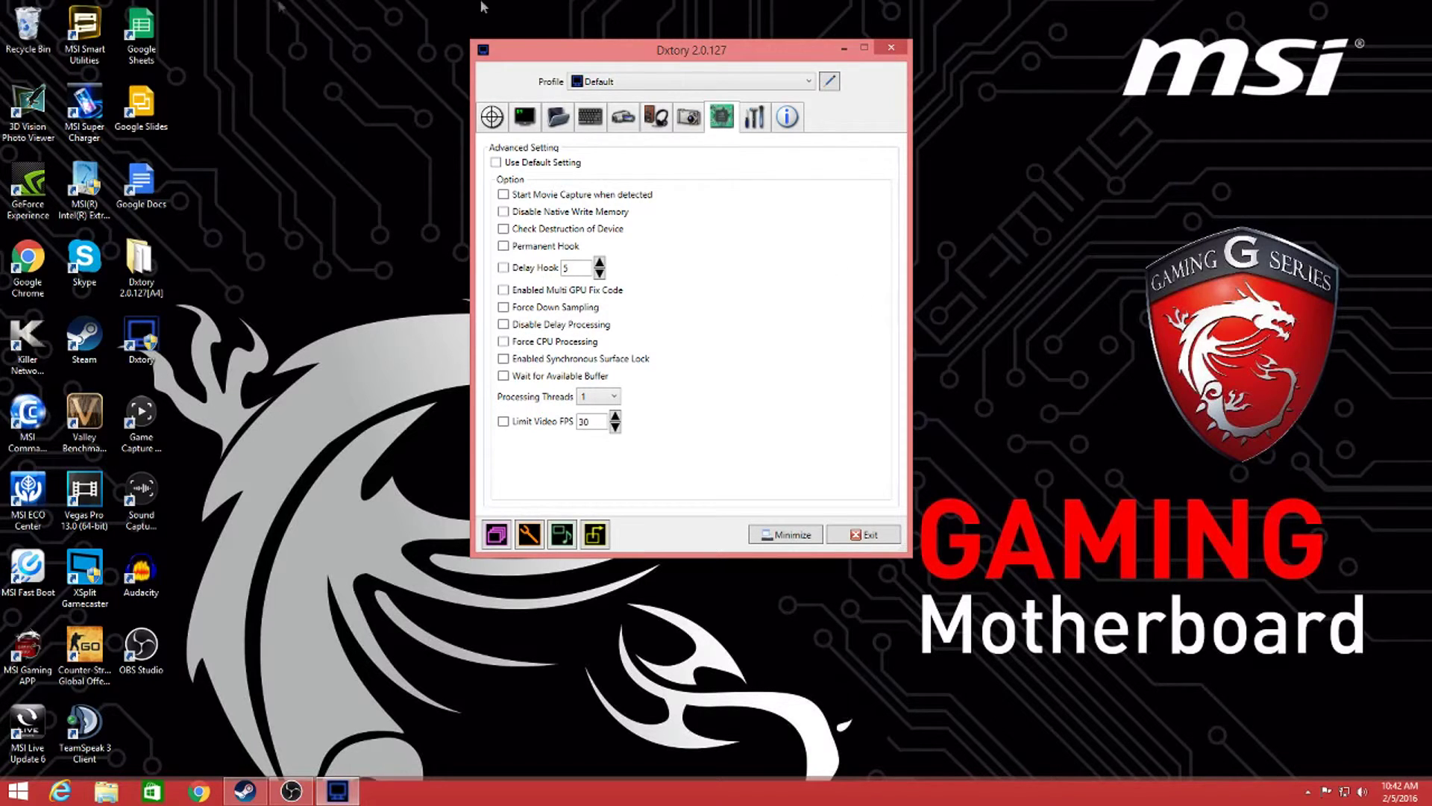
{"action": "key", "text": "alt+Tab"}
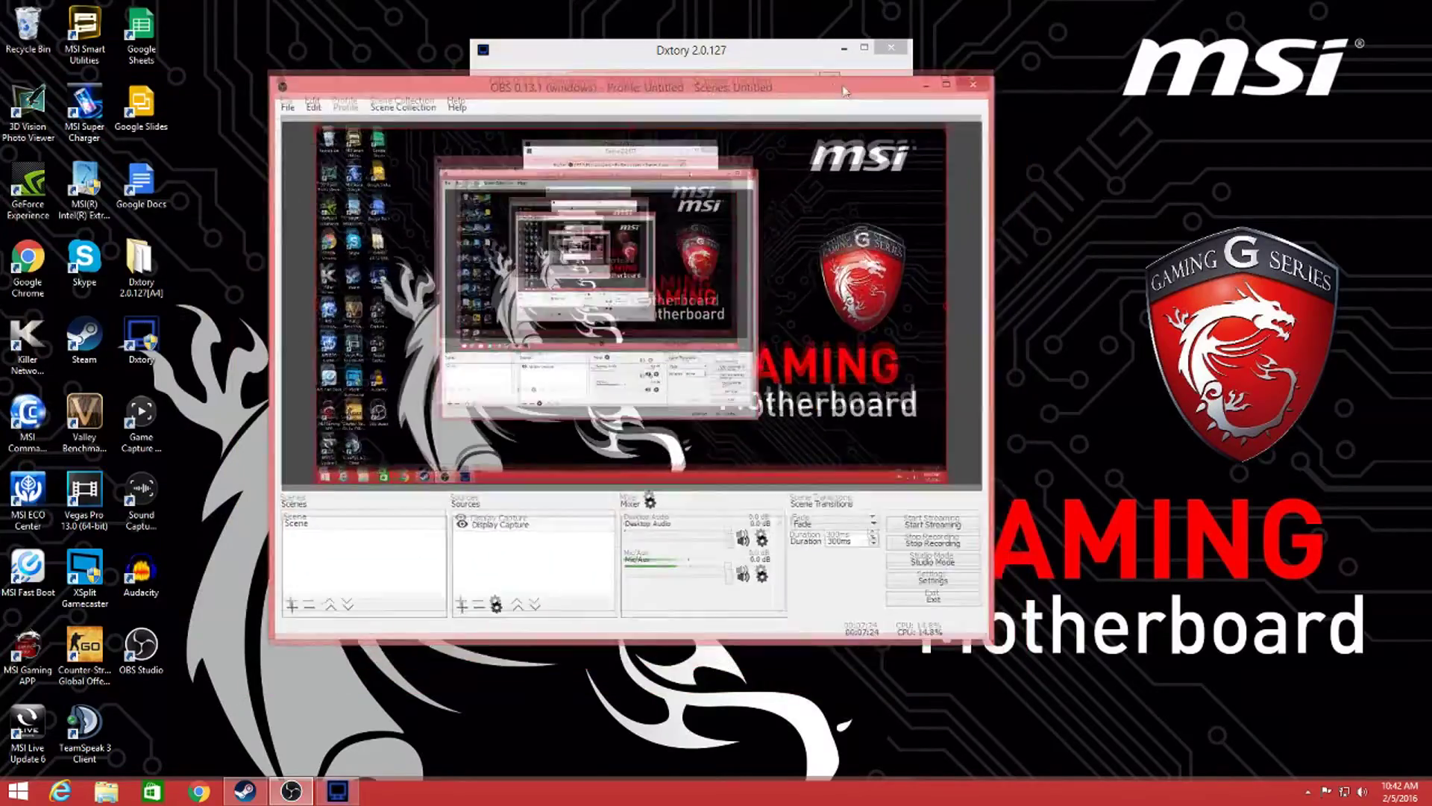
{"action": "left_click_drag", "start_coordinate": [843, 117], "coordinate": [784, 54]}
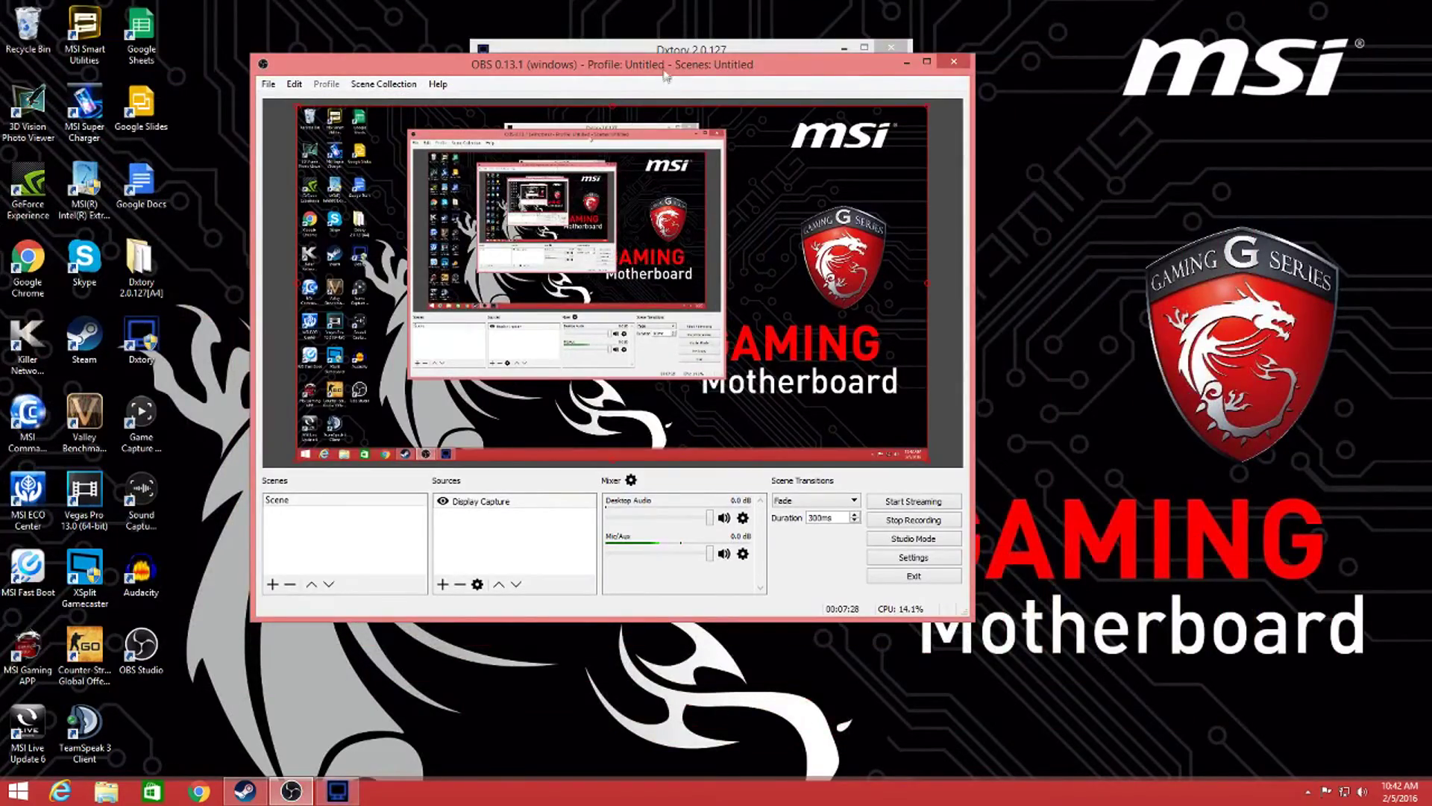
{"action": "left_click_drag", "start_coordinate": [671, 75], "coordinate": [0, 93]}
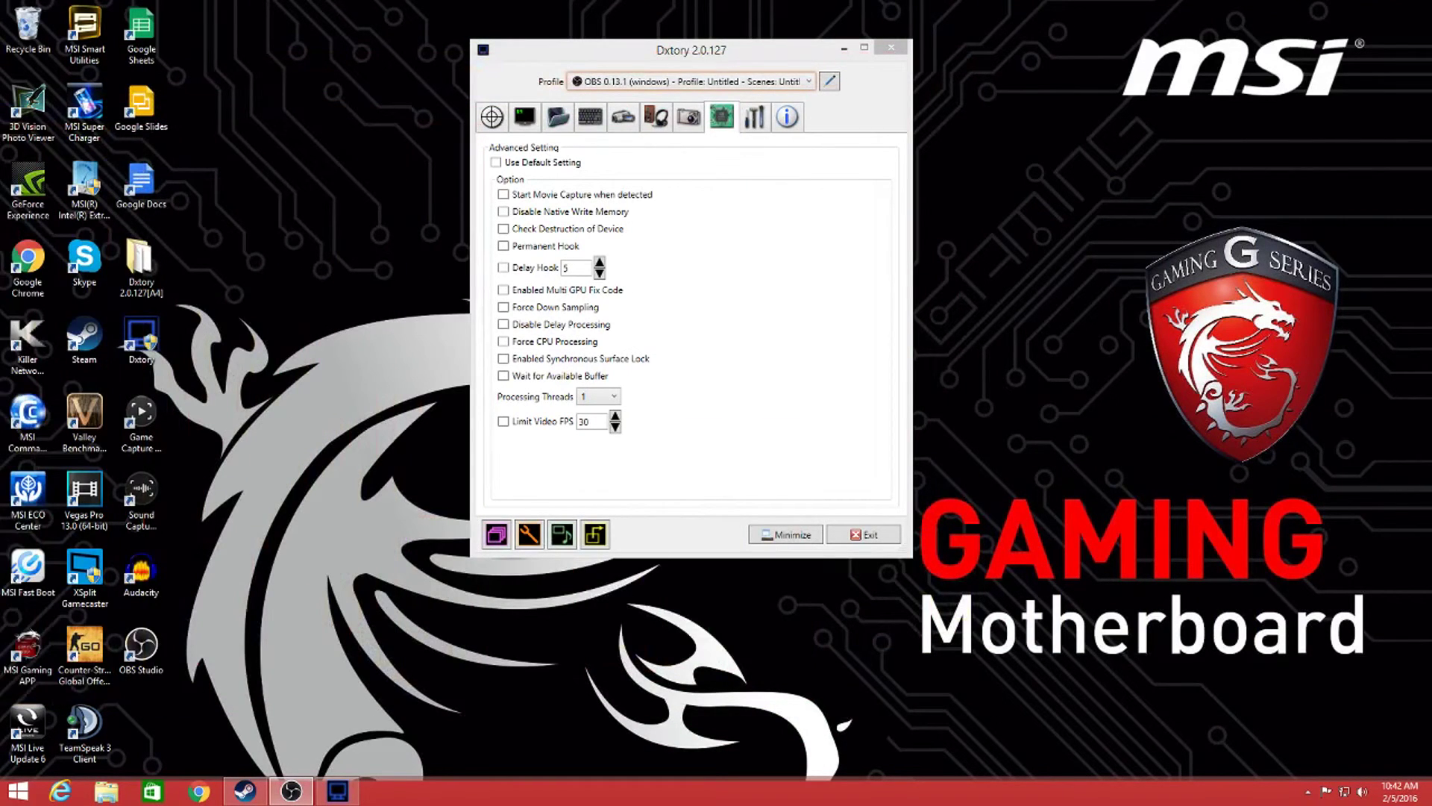